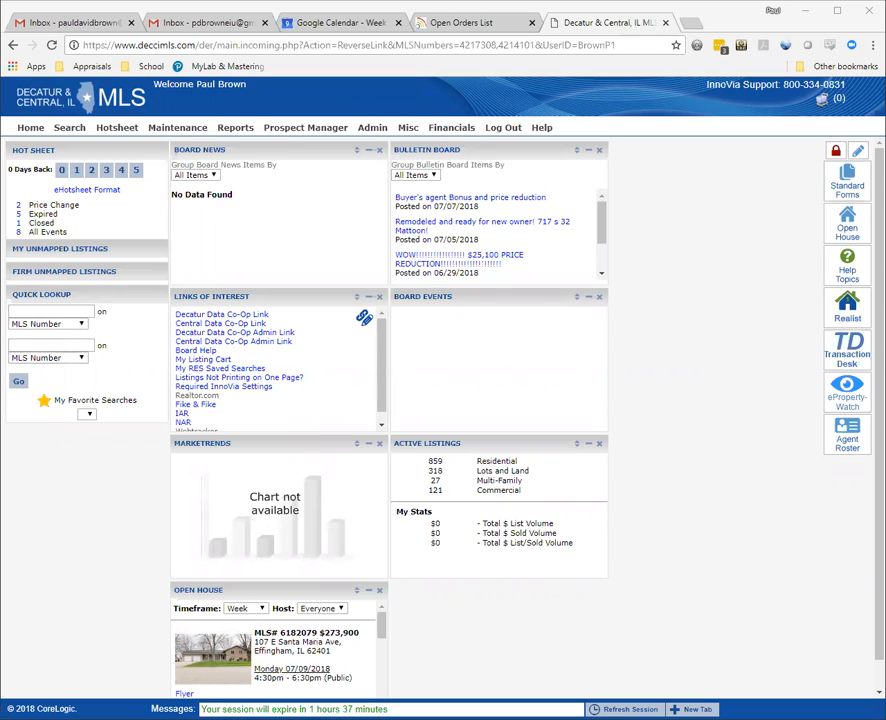
Step: Open Transaction Desk from the MLS home page and unlock the Agent Dashboard layout for editing
left_click(845, 354)
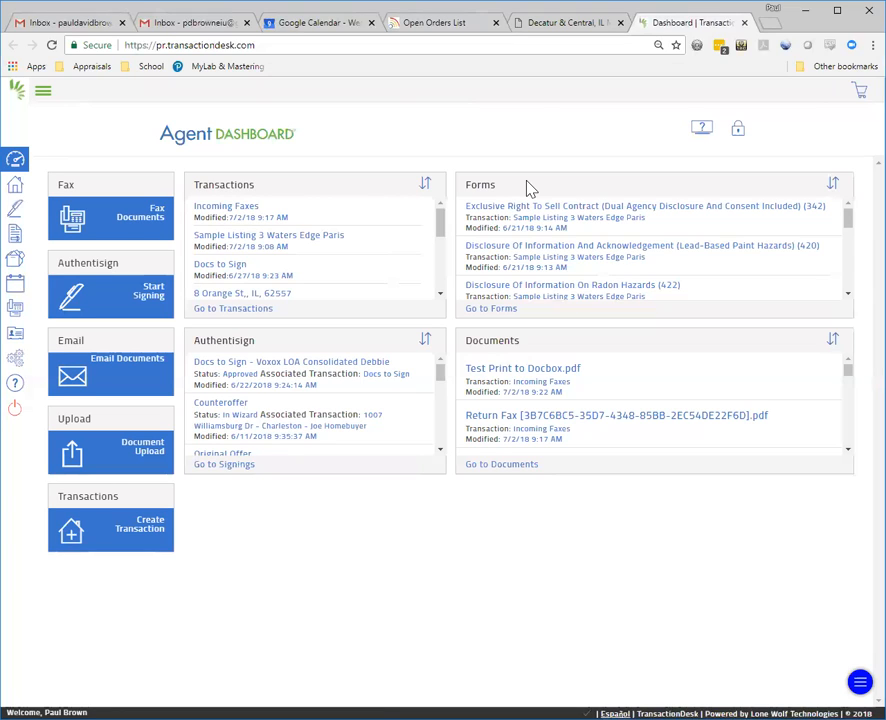
left_click(738, 135)
mouse_move(283, 222)
left_mouse_down()
mouse_move(611, 220)
mouse_move(270, 233)
left_mouse_up()
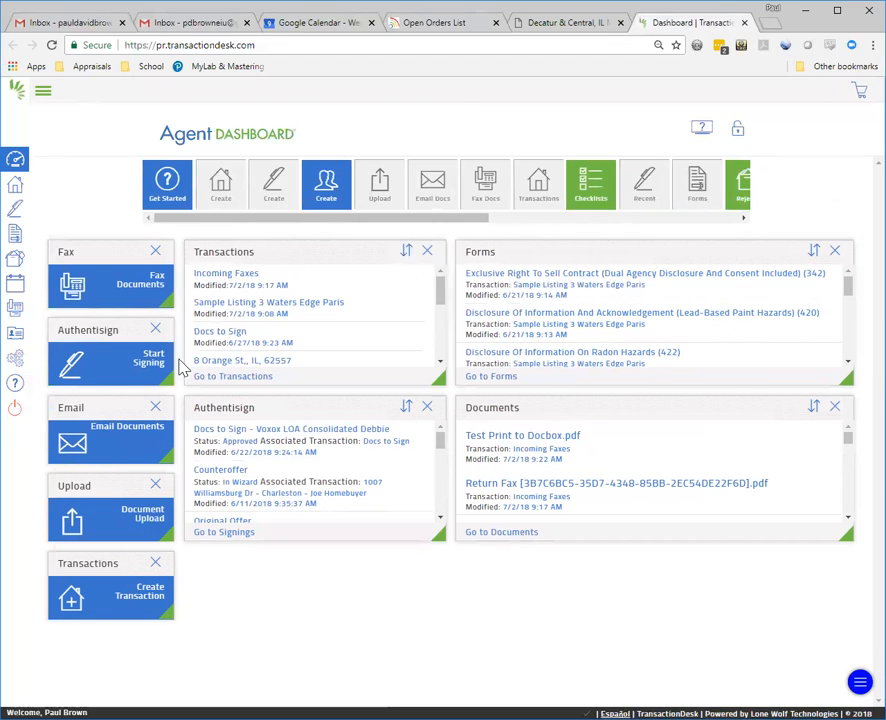
Step: Remove the Create Transaction tile and re-add it at the top of the first tile column
left_click(155, 565)
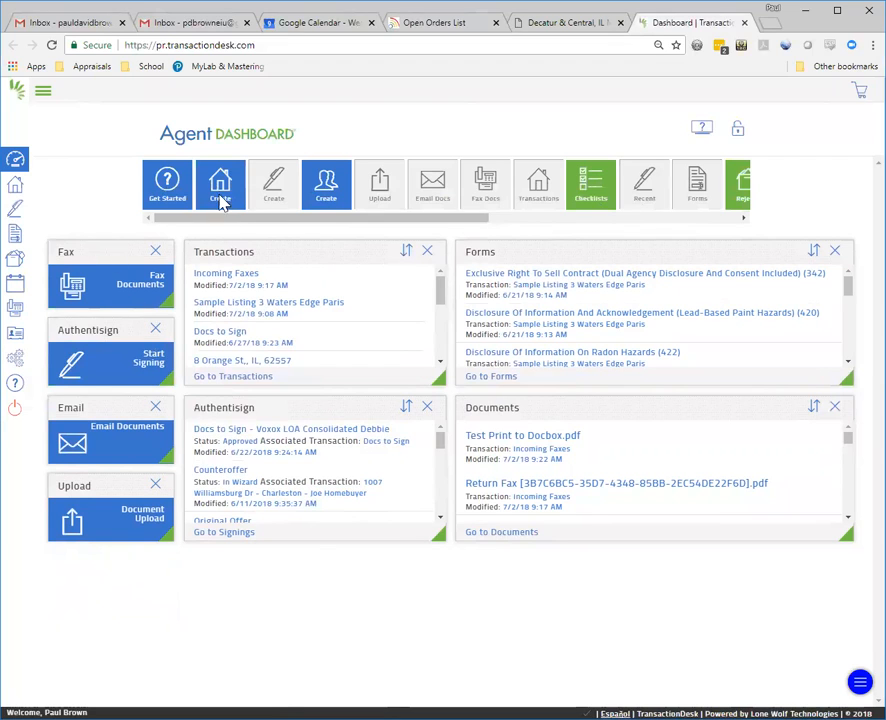
left_click_drag(221, 196, 112, 262)
left_click_drag(122, 562, 124, 251)
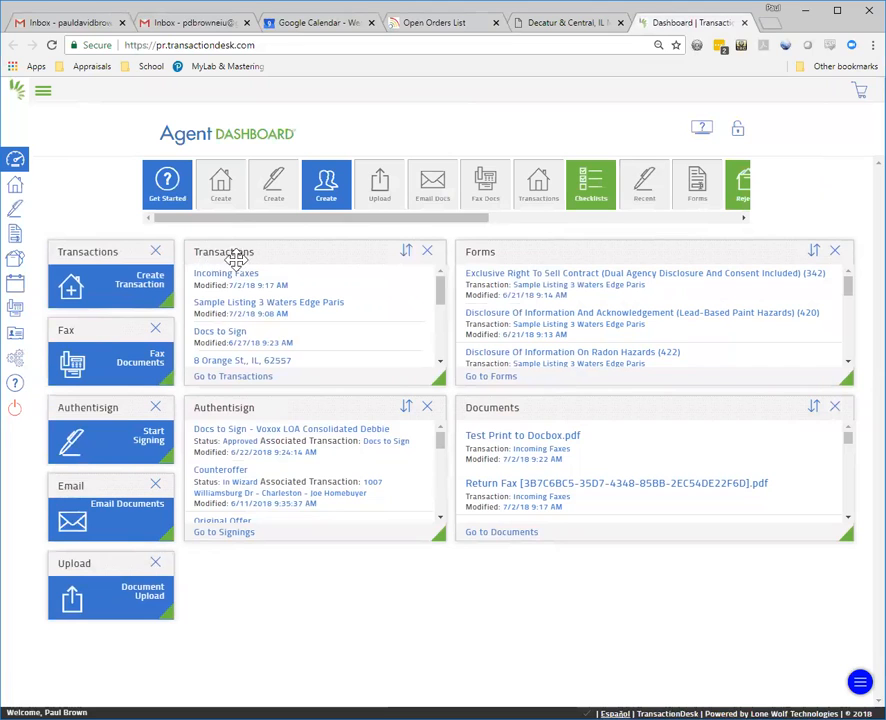
Step: Try the Create Transaction tile in the second column, return it to the top of the first, and remove the Authentisign Start Signing tile
mouse_move(137, 251)
left_mouse_down()
mouse_move(334, 269)
mouse_move(429, 267)
mouse_move(401, 251)
mouse_move(168, 228)
mouse_move(128, 228)
mouse_move(130, 240)
left_mouse_up()
left_click_drag(245, 247, 97, 328)
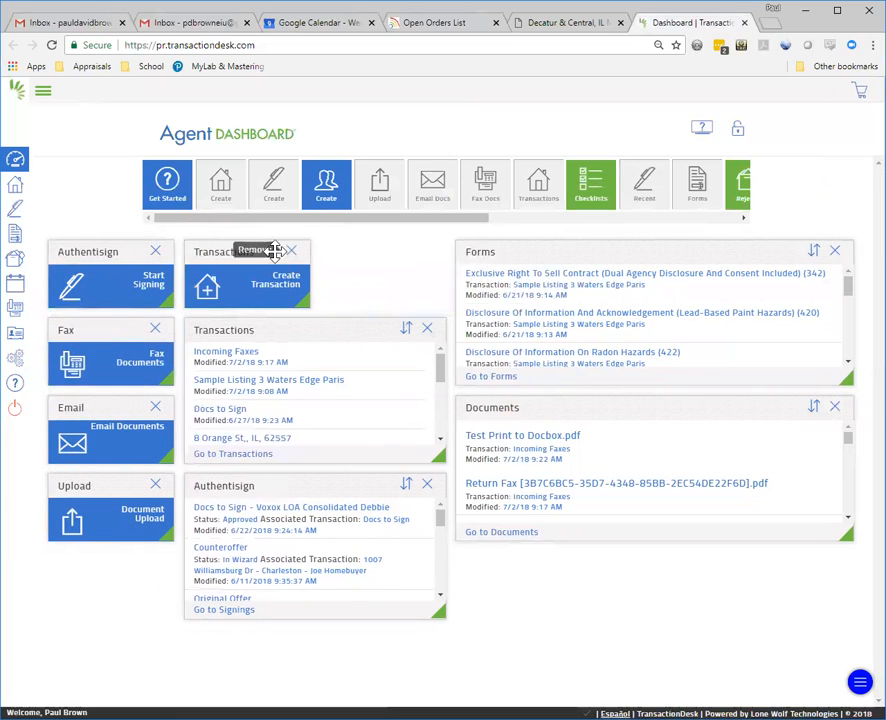
left_click_drag(245, 251, 114, 229)
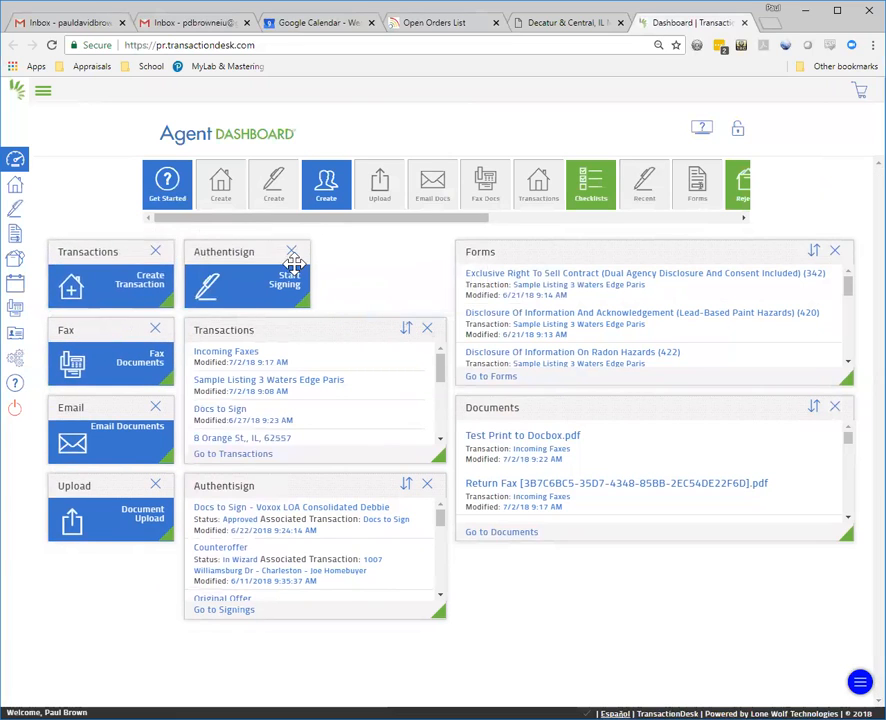
left_click(291, 251)
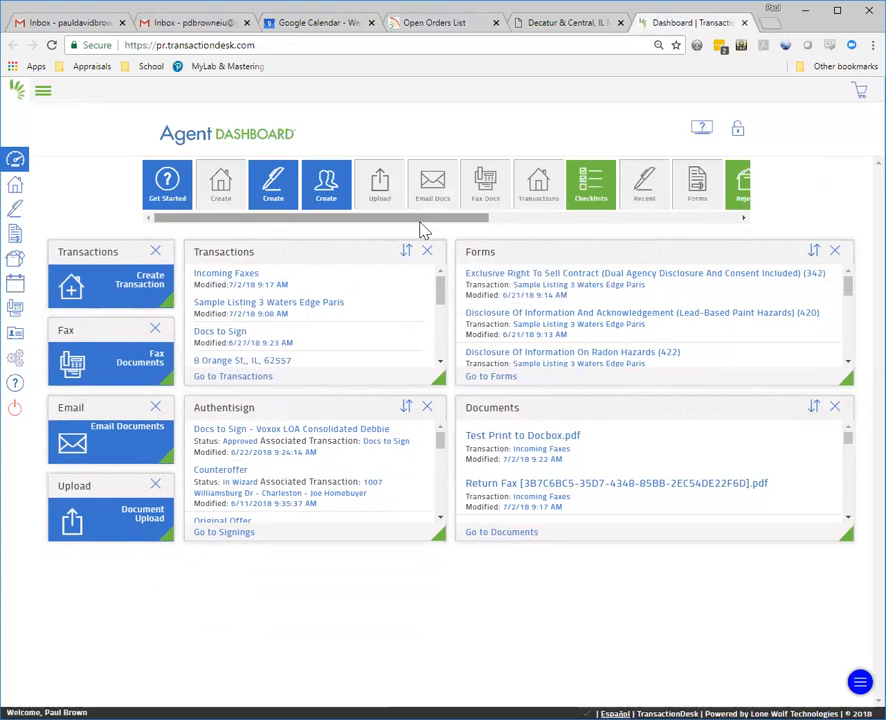
Step: Enlarge the Transactions list widget downward so its lower edge lines up with the Documents widget
scroll(449, 228, "right", 3)
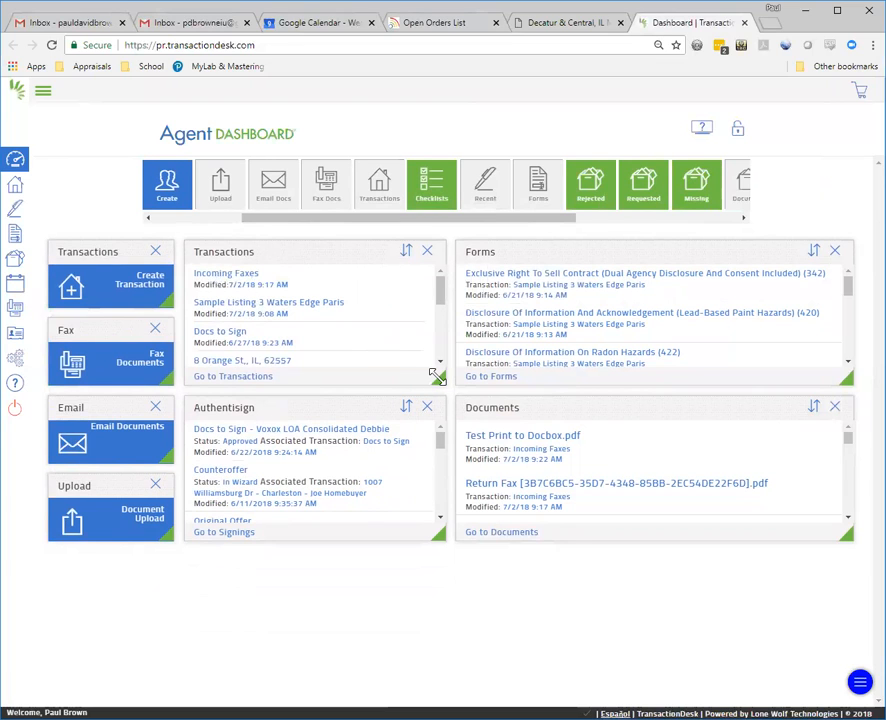
left_click_drag(444, 376, 456, 530)
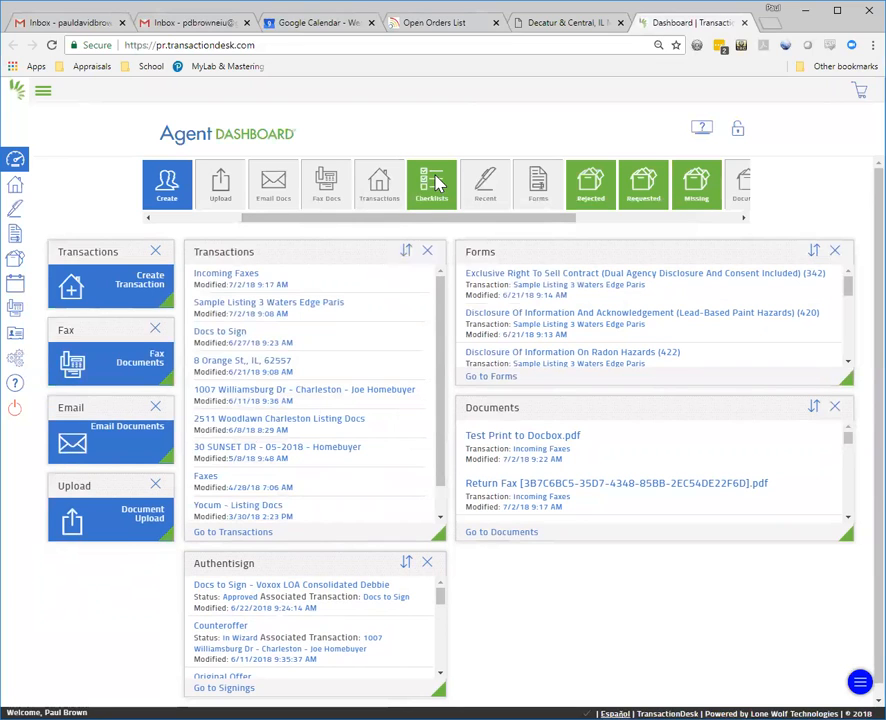
Step: Try out the Checklists and Rejected Document Reviews widgets one after the other below Documents, removing each again
left_click_drag(437, 181, 550, 605)
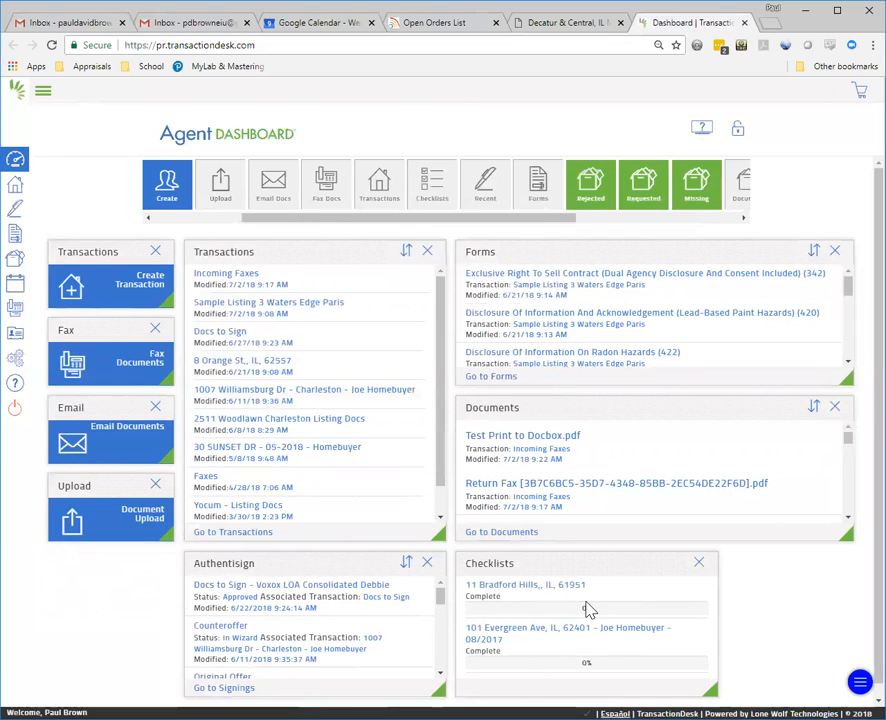
left_click(700, 563)
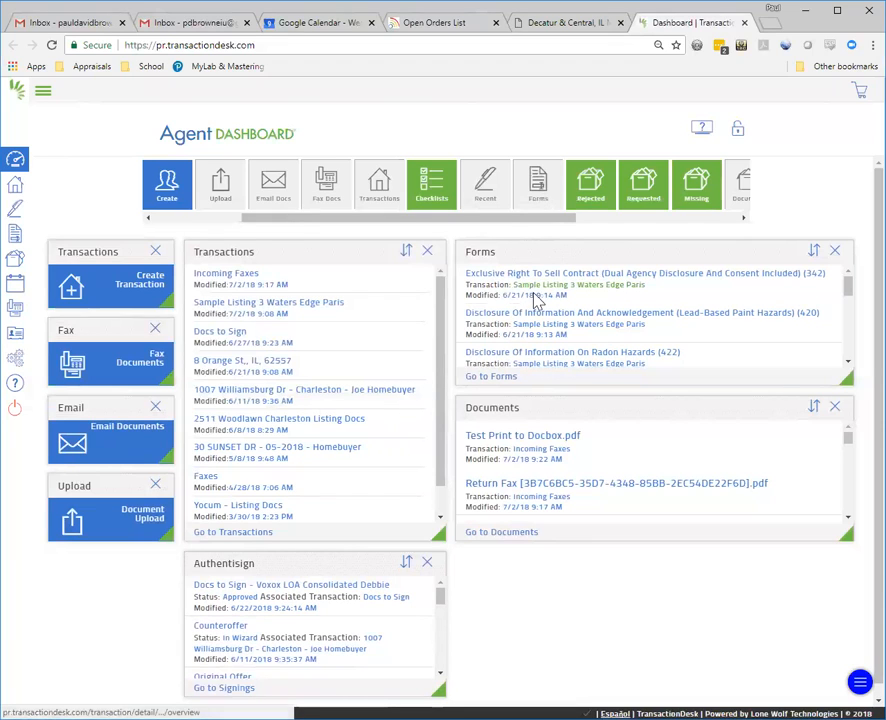
left_click_drag(847, 288, 856, 336)
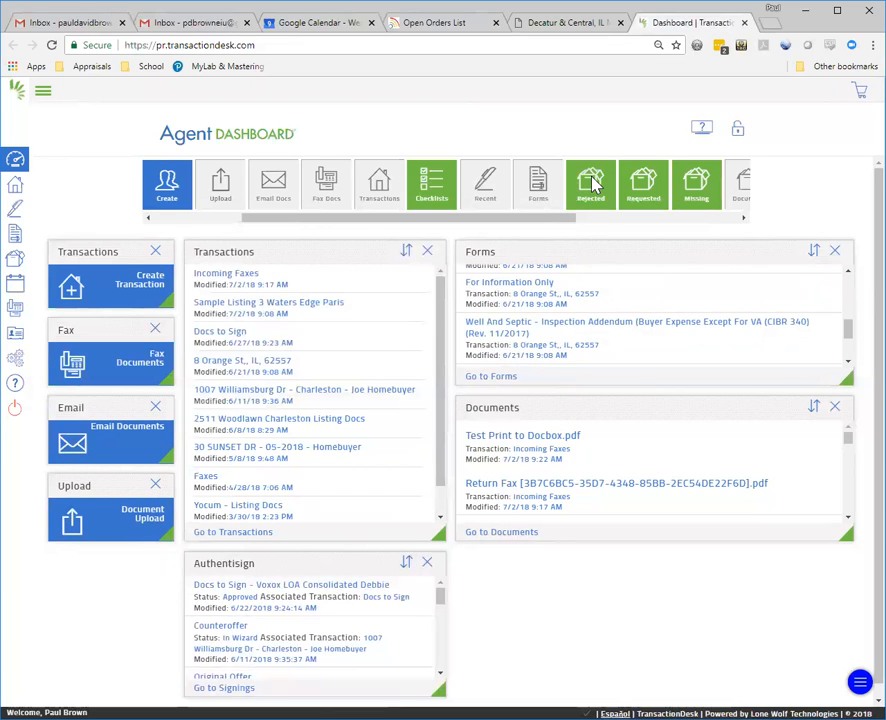
left_click_drag(592, 181, 540, 600)
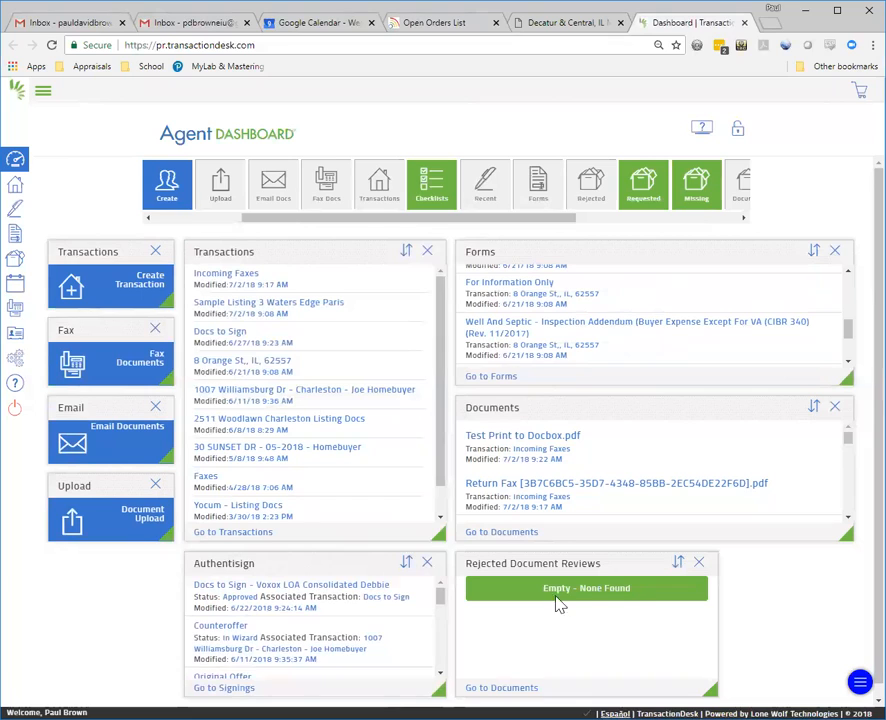
left_click(699, 566)
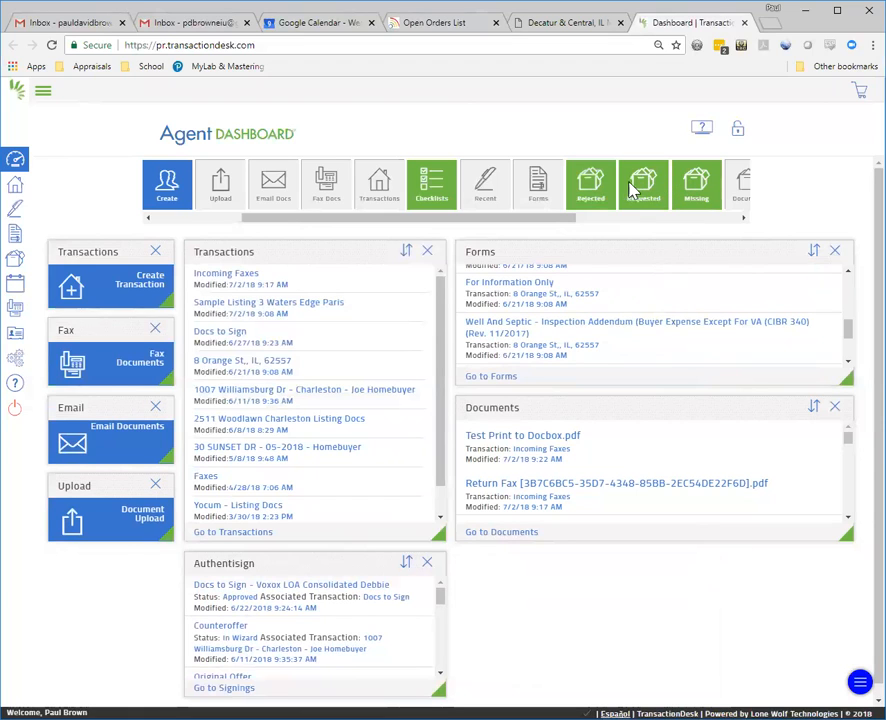
Step: Place the Overdue widget below Documents to preview it, and remove it again
left_click_drag(530, 219, 616, 222)
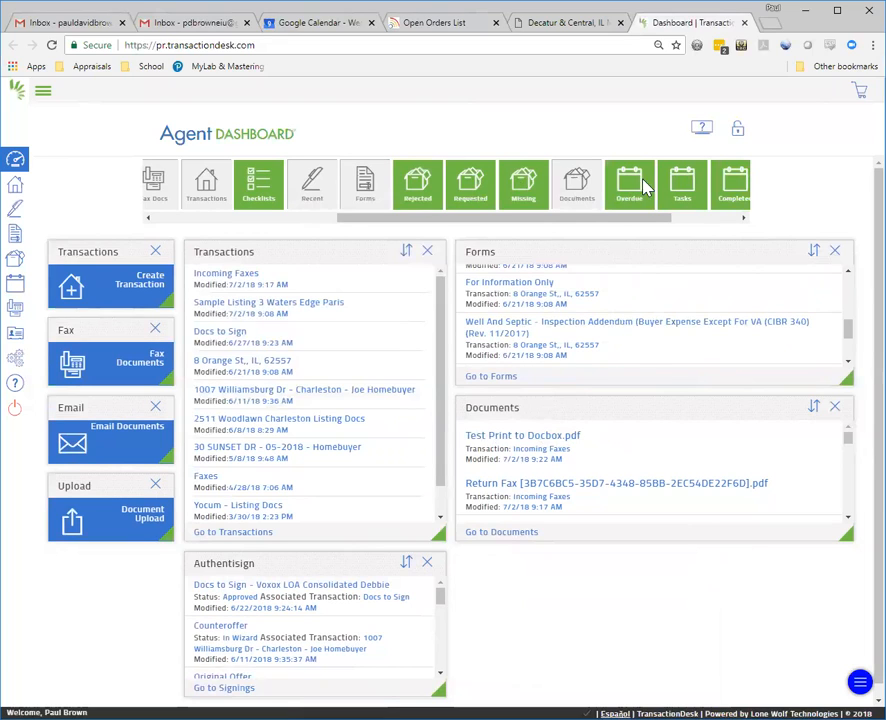
left_click_drag(640, 182, 564, 596)
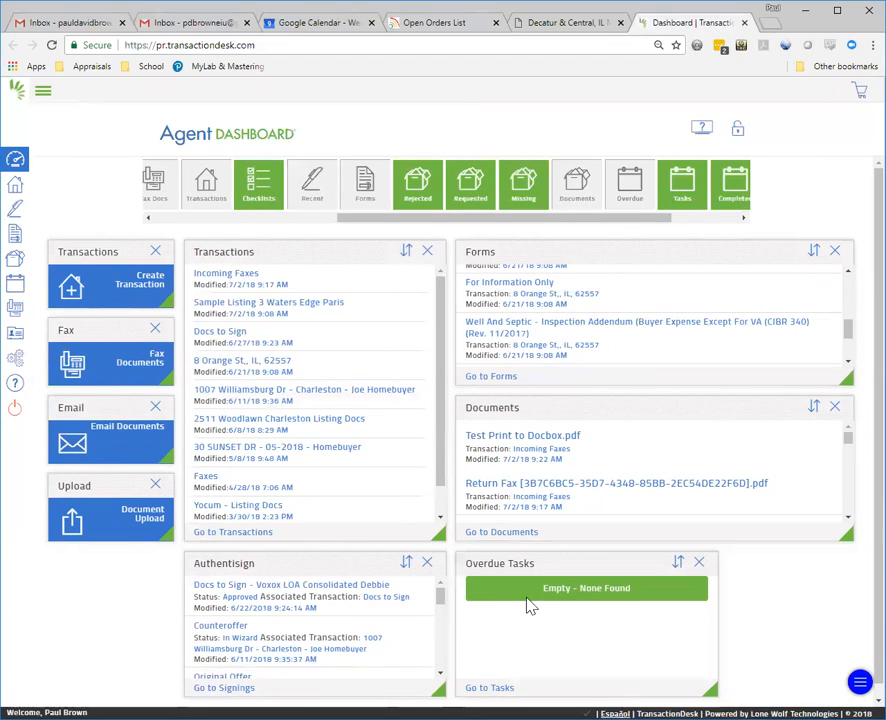
left_click(704, 566)
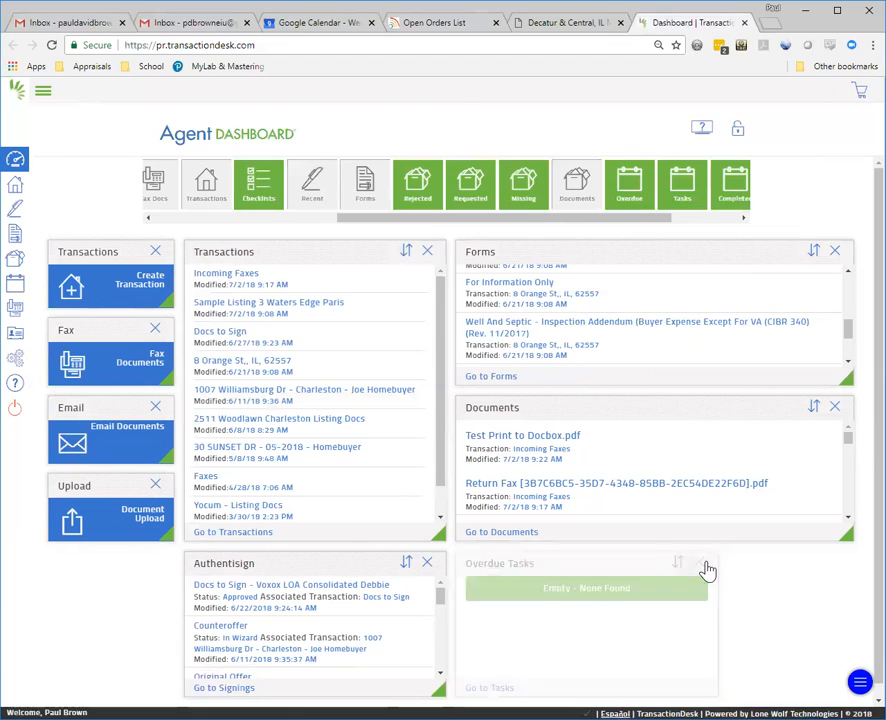
Step: Place the Messages widget below Documents, read its announcement of the free TD App, and remove the widget
left_click_drag(641, 218, 716, 225)
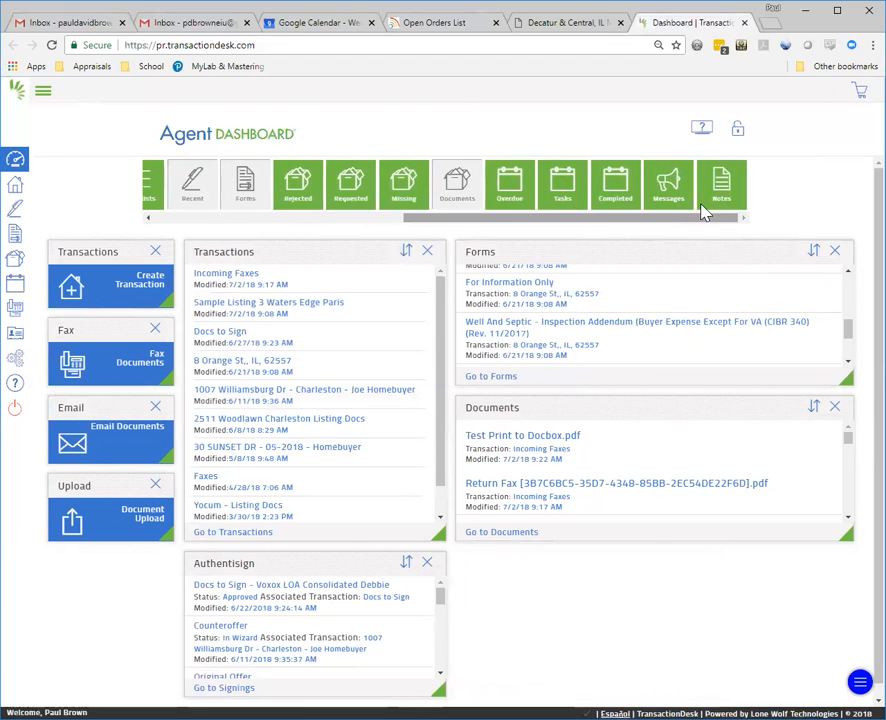
left_click_drag(668, 183, 546, 594)
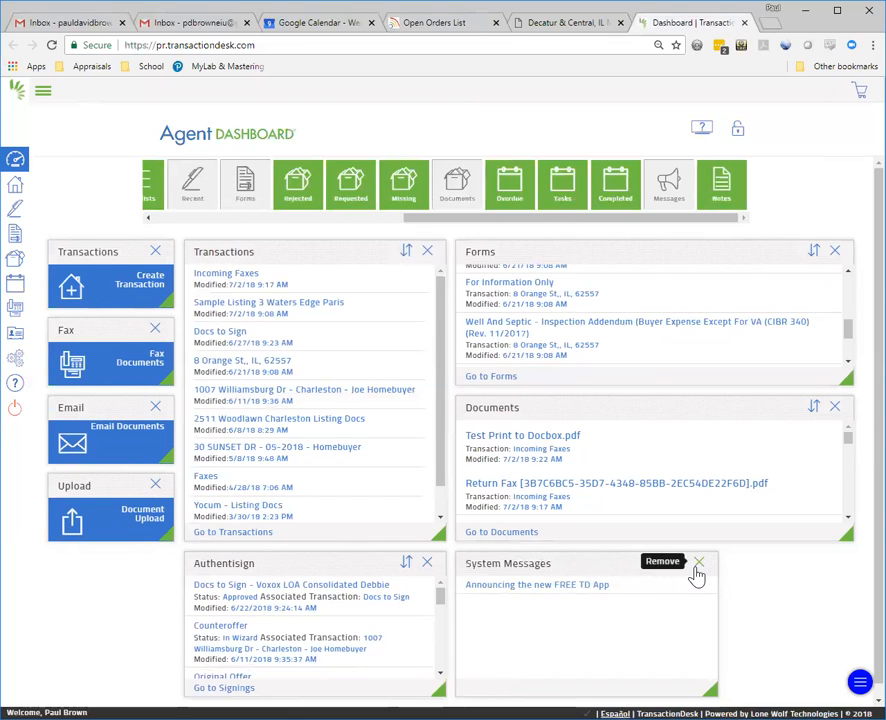
left_click(543, 586)
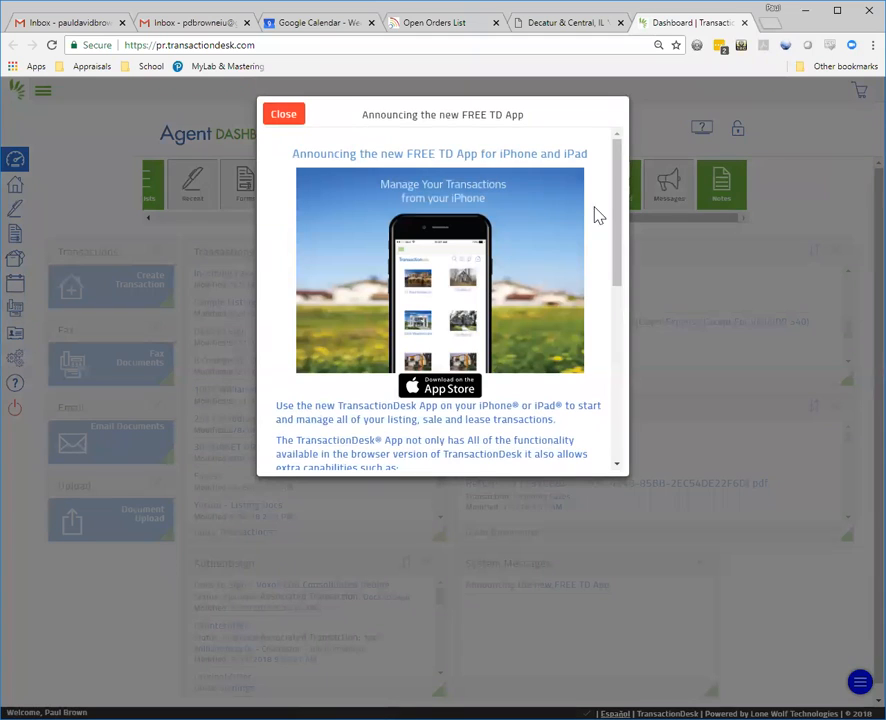
left_click_drag(621, 210, 585, 403)
left_click(283, 114)
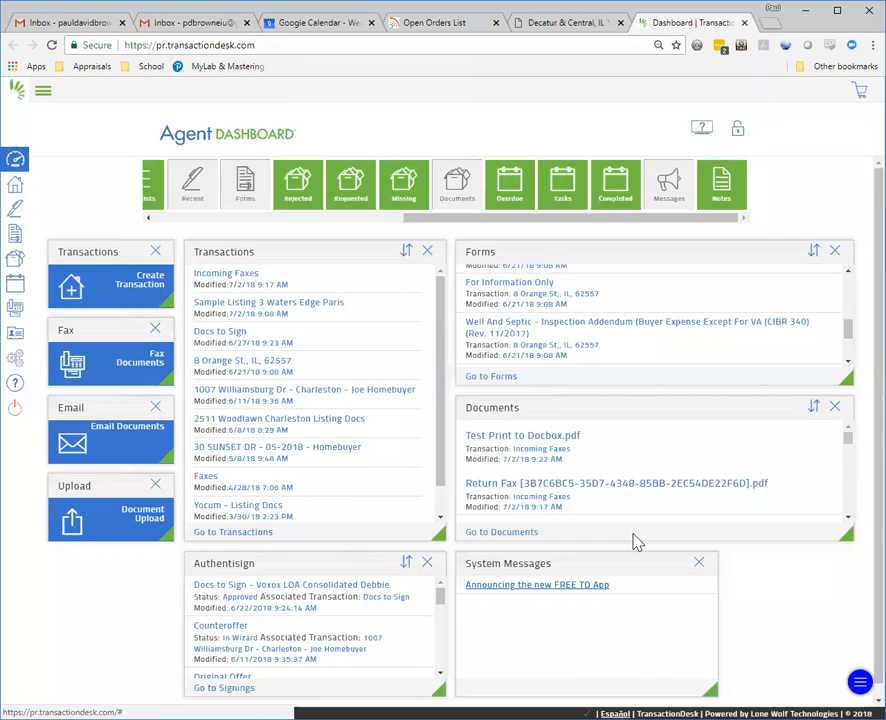
left_click(698, 564)
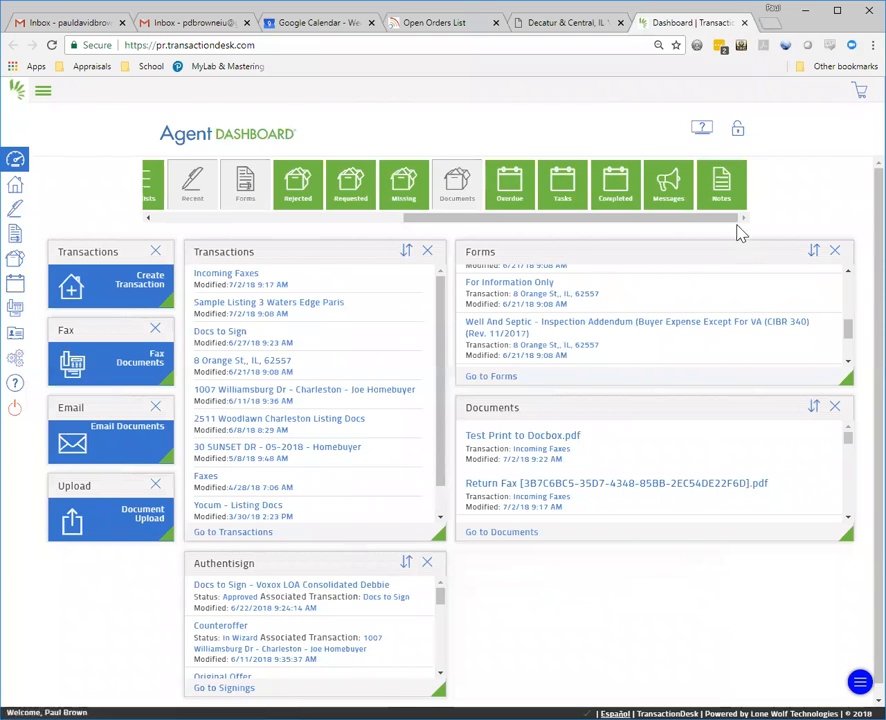
Step: Place the Notes widget below Documents, widen it to match the Documents widget, and remove it
left_click_drag(725, 181, 542, 585)
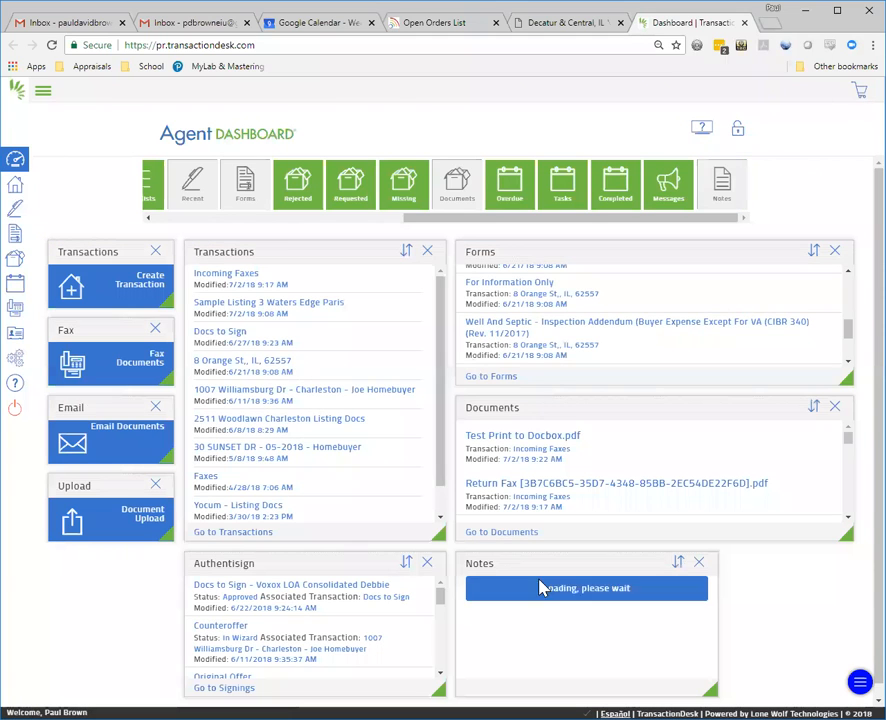
left_click_drag(710, 692, 808, 696)
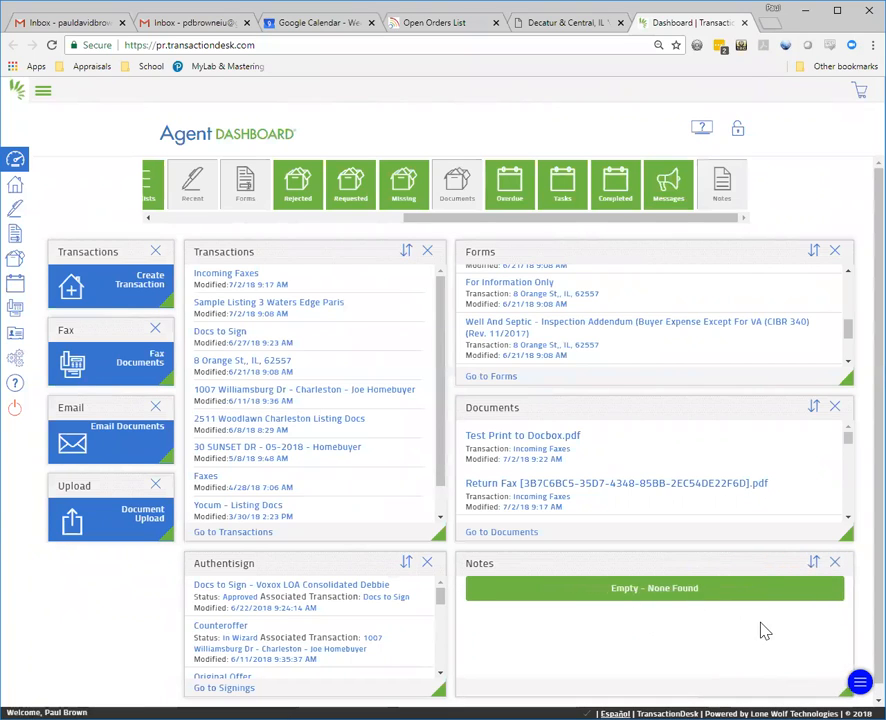
left_click(834, 563)
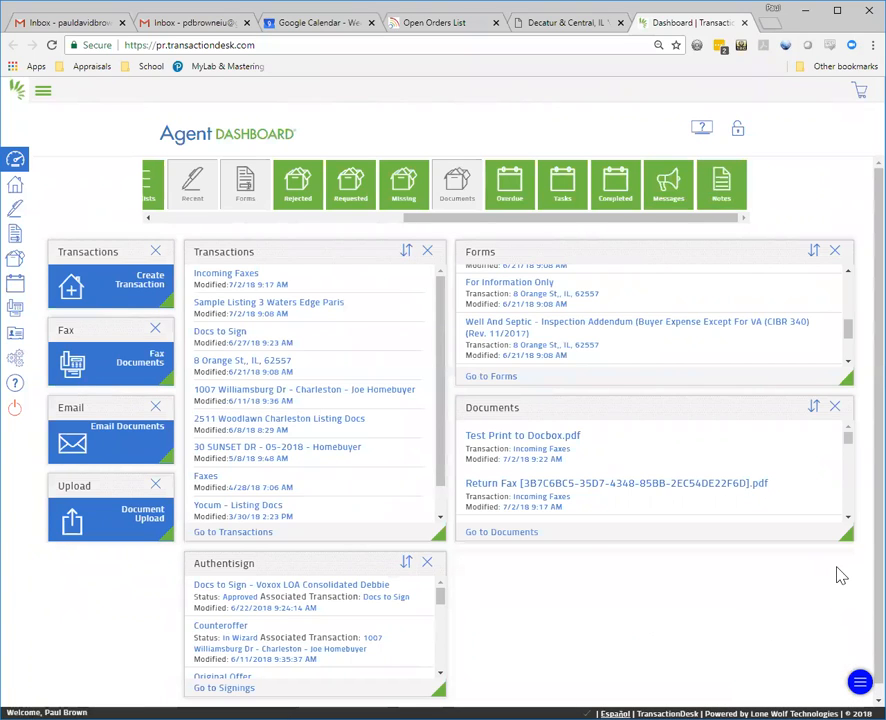
Step: Move the Documents widget above the Transactions list and return it to its place below Forms
left_click_drag(490, 408, 262, 343)
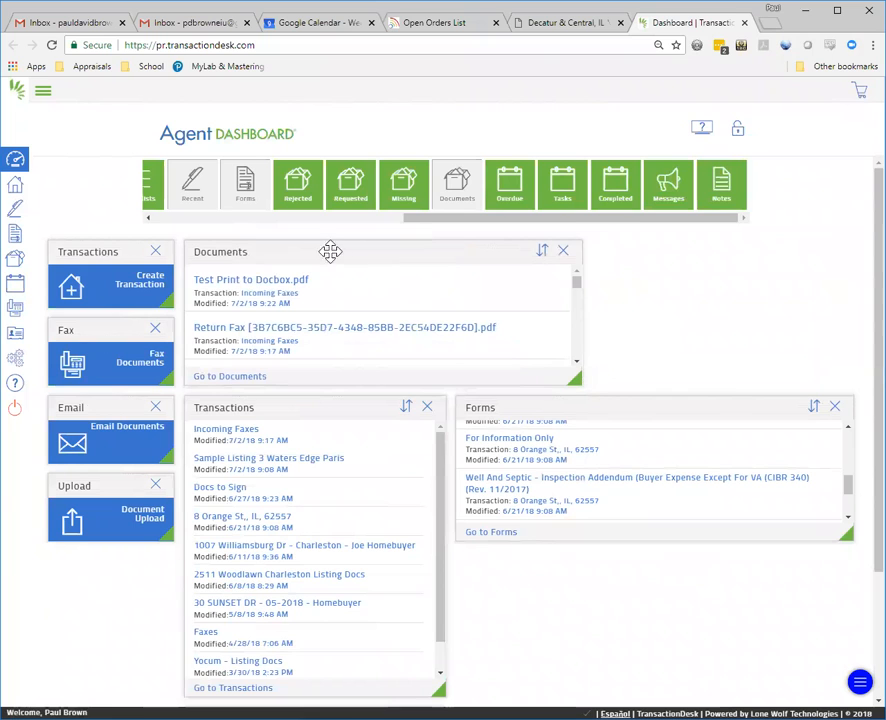
left_click_drag(299, 251, 565, 406)
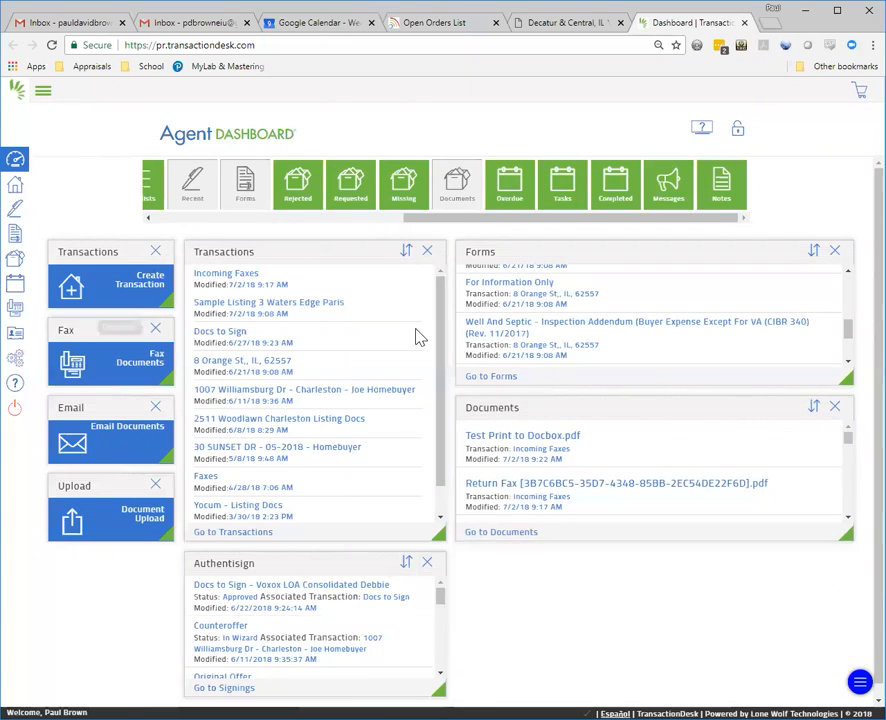
Step: Lock the Agent Dashboard layout, and open the Charleston homebuyer transaction modified 6/11/18 with its own dashboard unlocked for editing
left_click(739, 134)
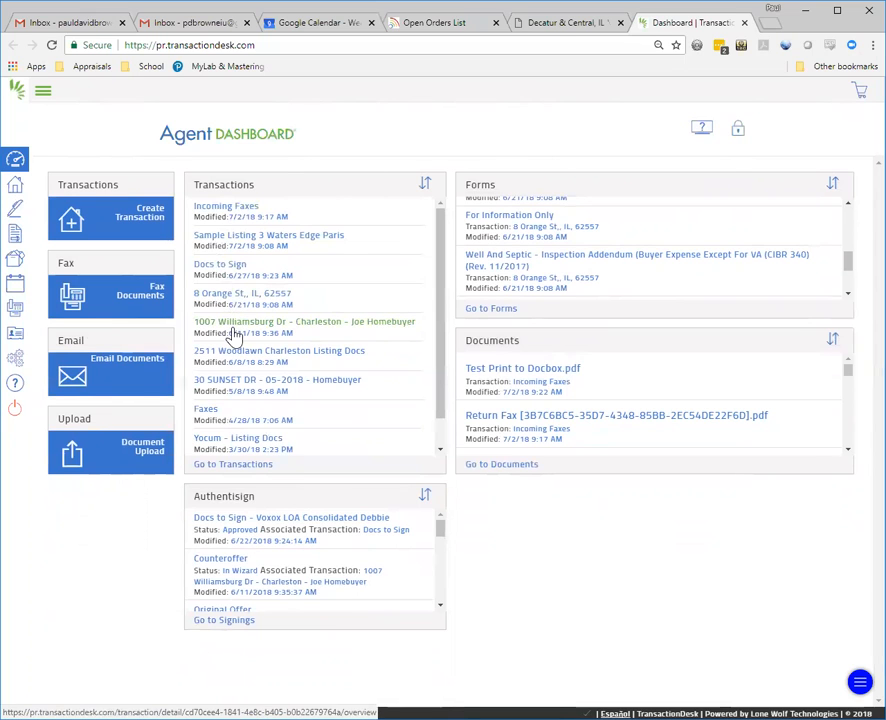
left_click(234, 335)
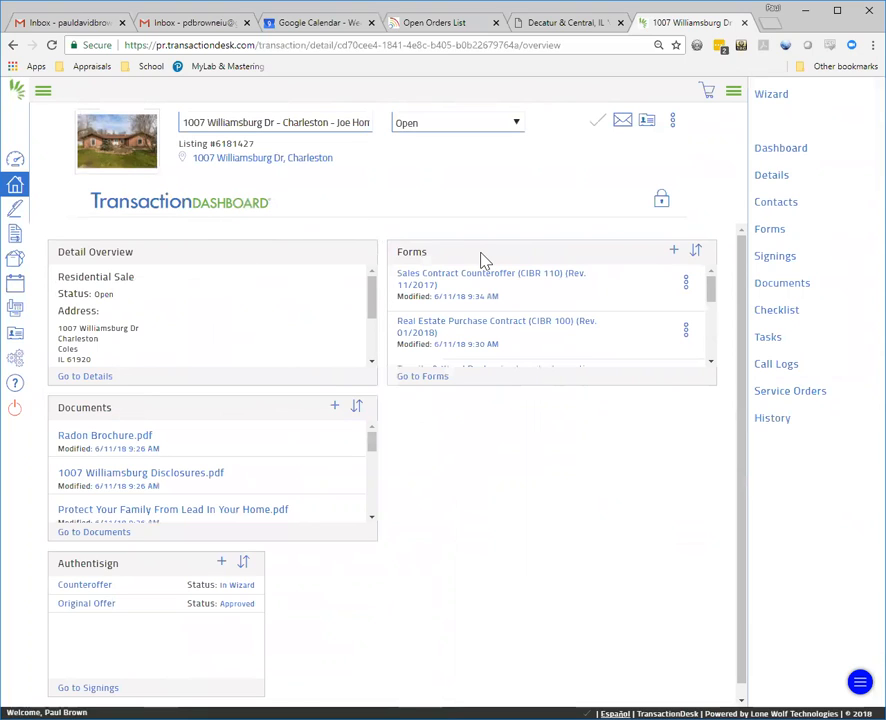
left_click(660, 201)
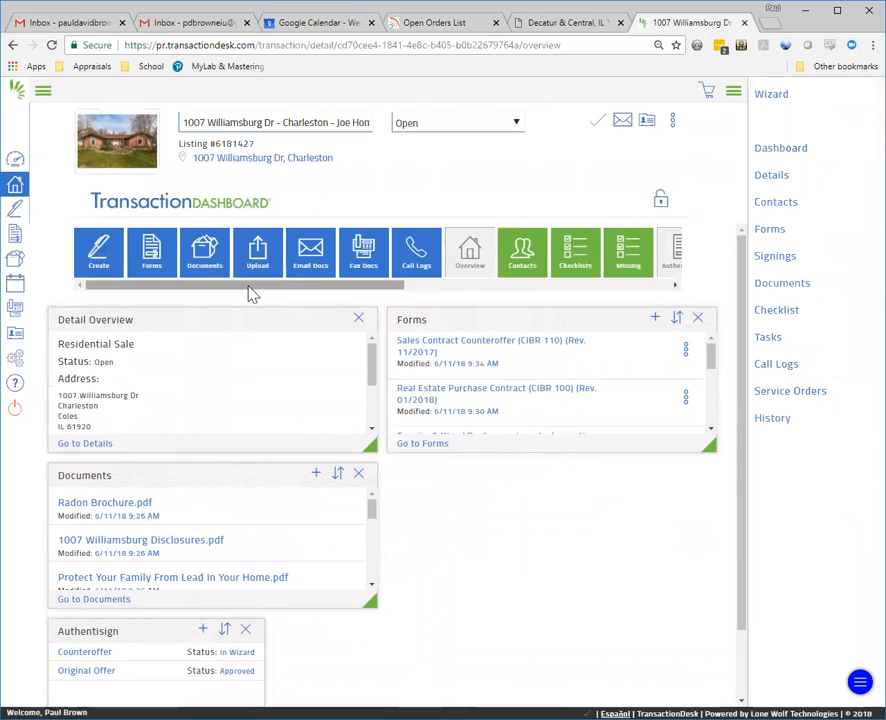
Step: Place the Call Logs tile below Forms on the transaction dashboard and remove it again
left_click_drag(253, 292, 307, 293)
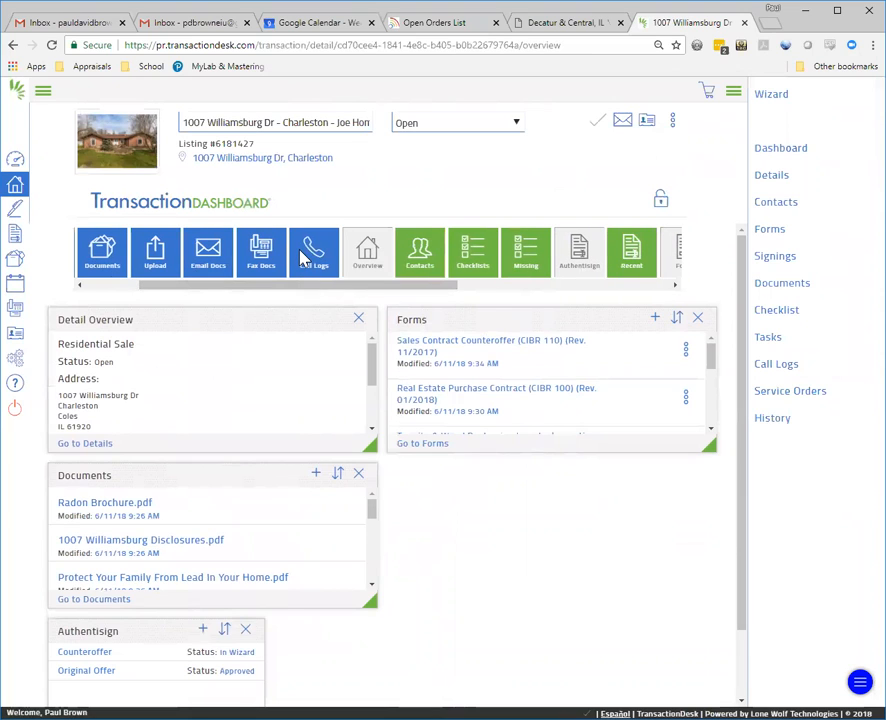
left_click_drag(312, 254, 428, 518)
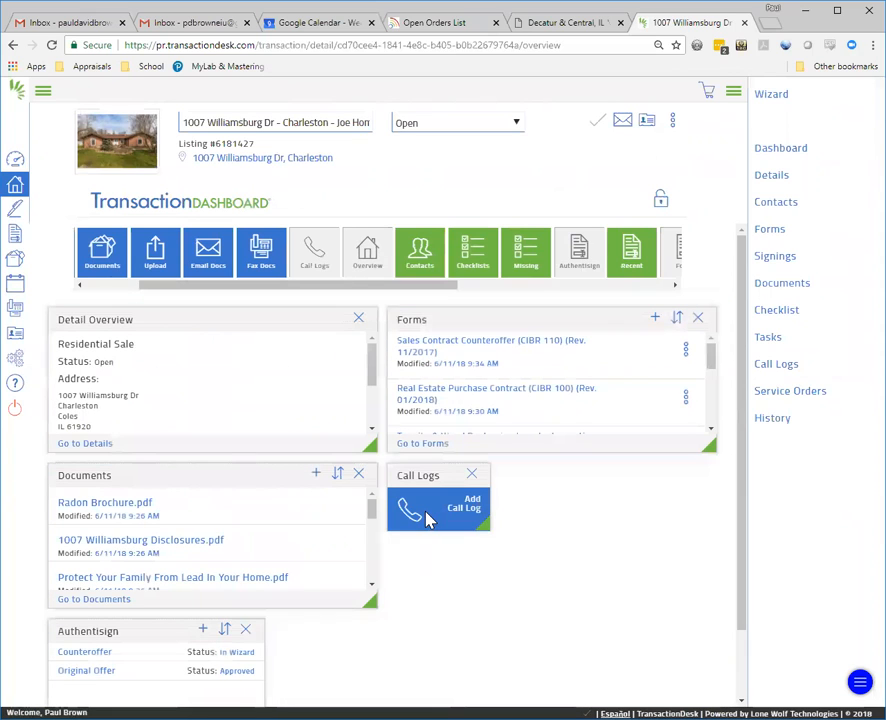
left_click(473, 474)
Step: Add the Email Documents tile below Forms and open the item selection in its email form
left_click_drag(208, 255, 430, 488)
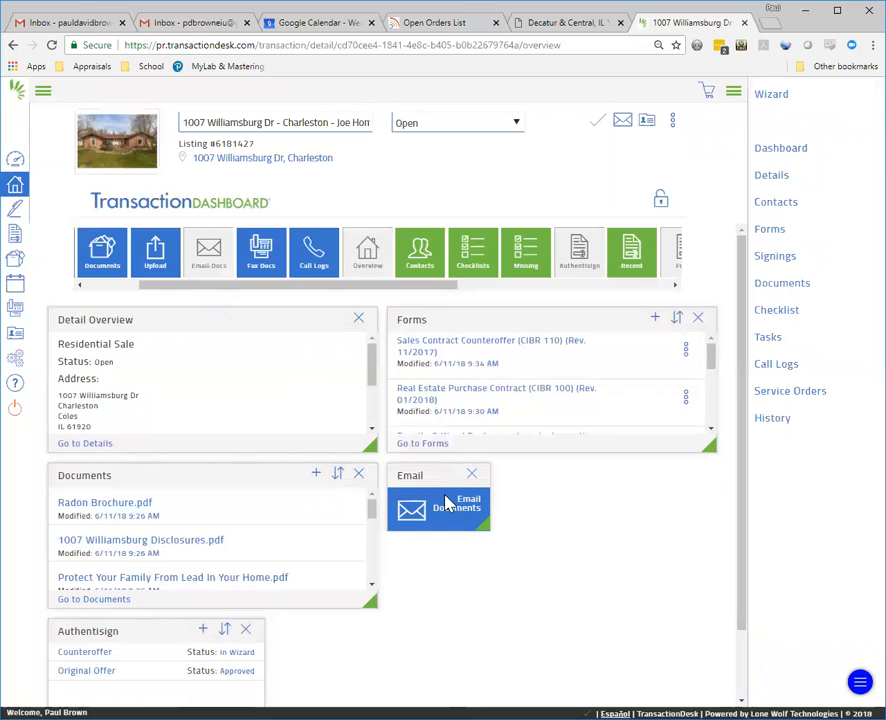
left_click(460, 516)
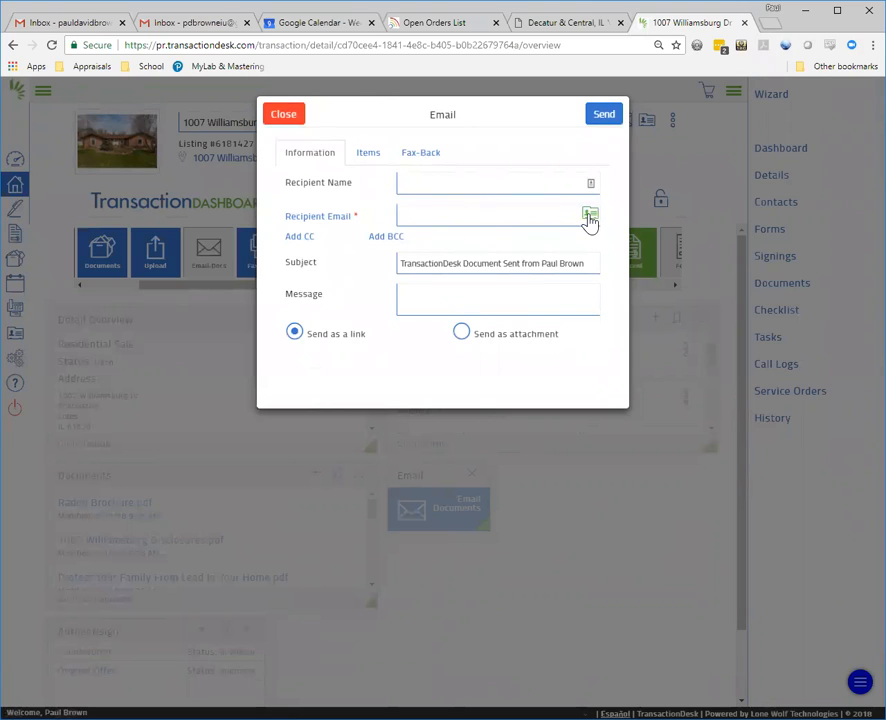
left_click(370, 154)
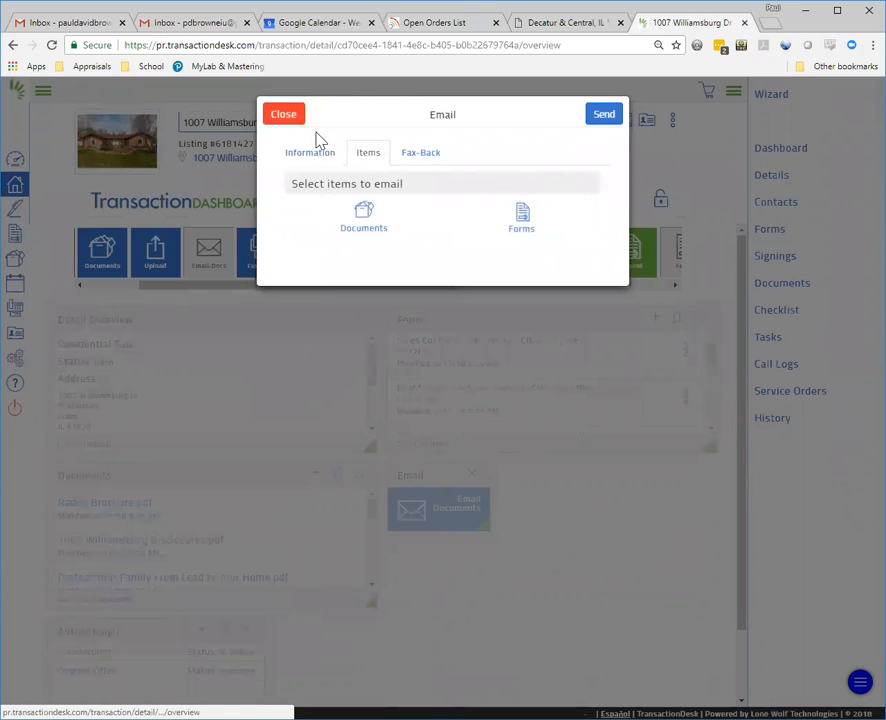
Step: Close the email form without sending and remove the Email Documents tile from the transaction dashboard
left_click(288, 116)
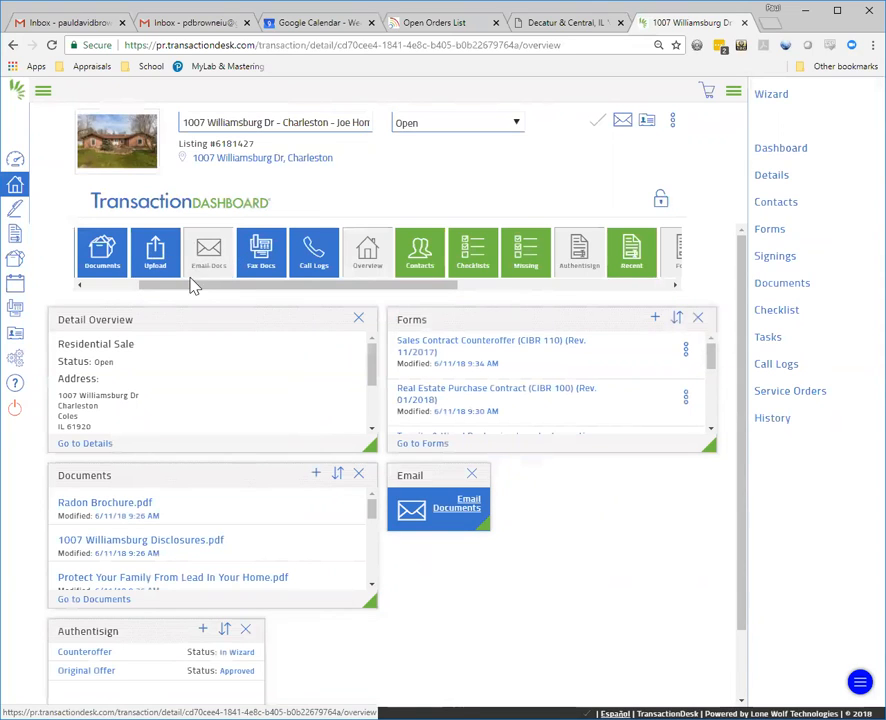
left_click(471, 474)
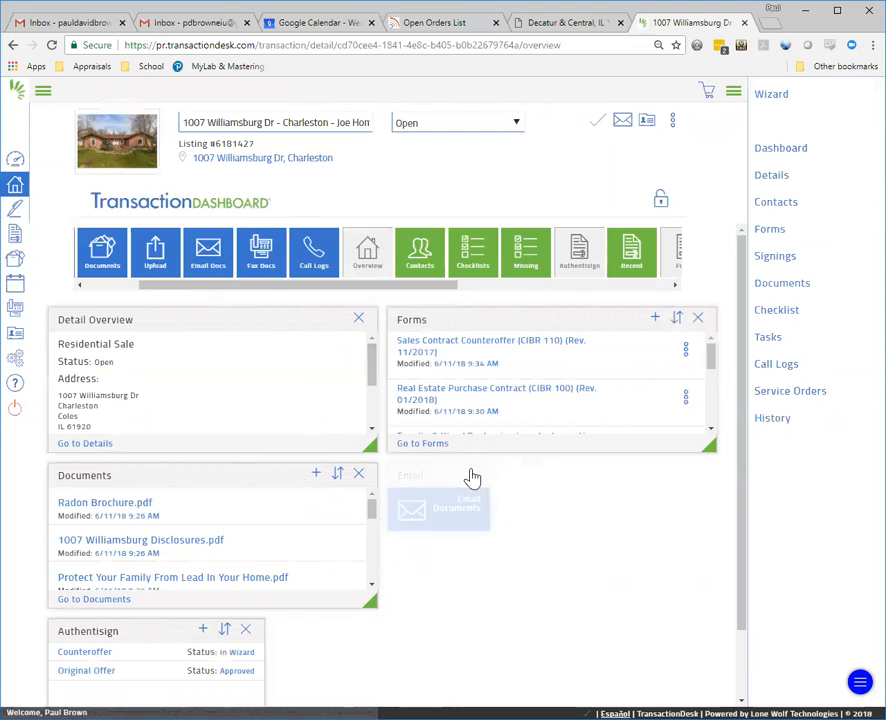
Step: Open the transaction's full Documents list, view the file upload form for a new document, and close it without saving
left_click(115, 600)
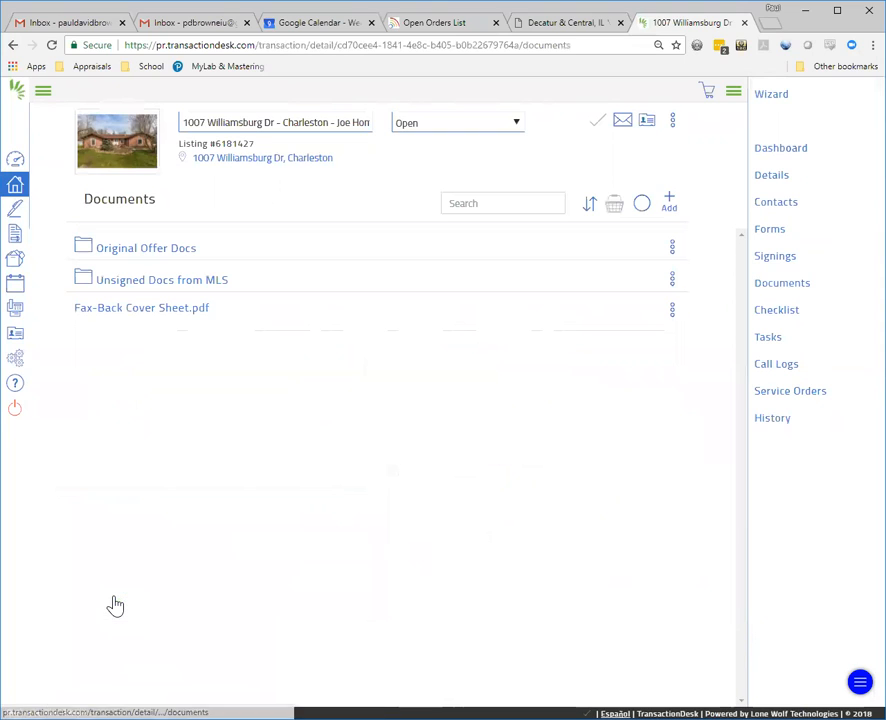
left_click(668, 204)
left_click(606, 250)
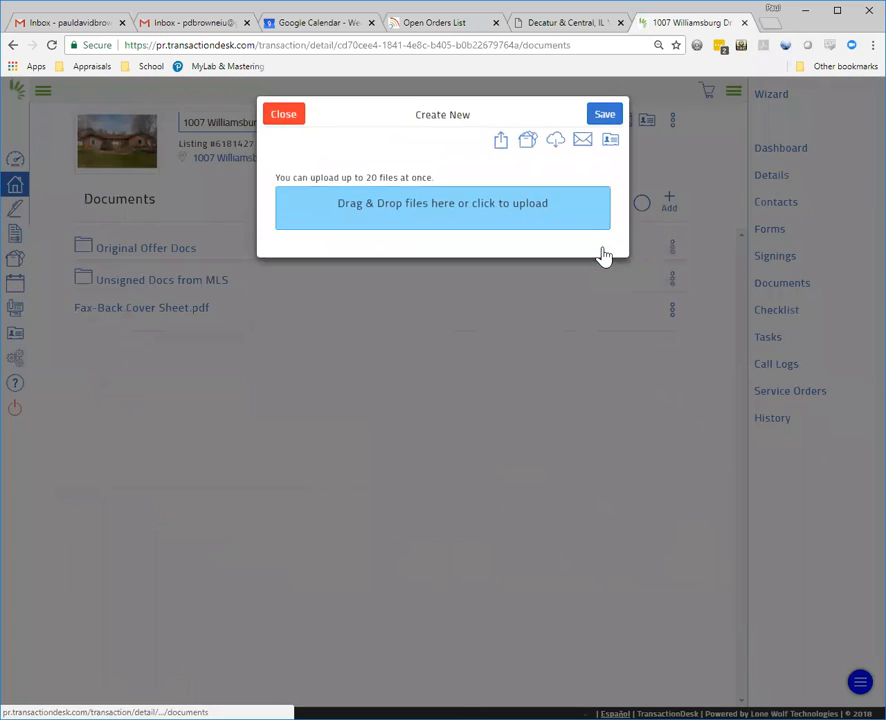
left_click(283, 116)
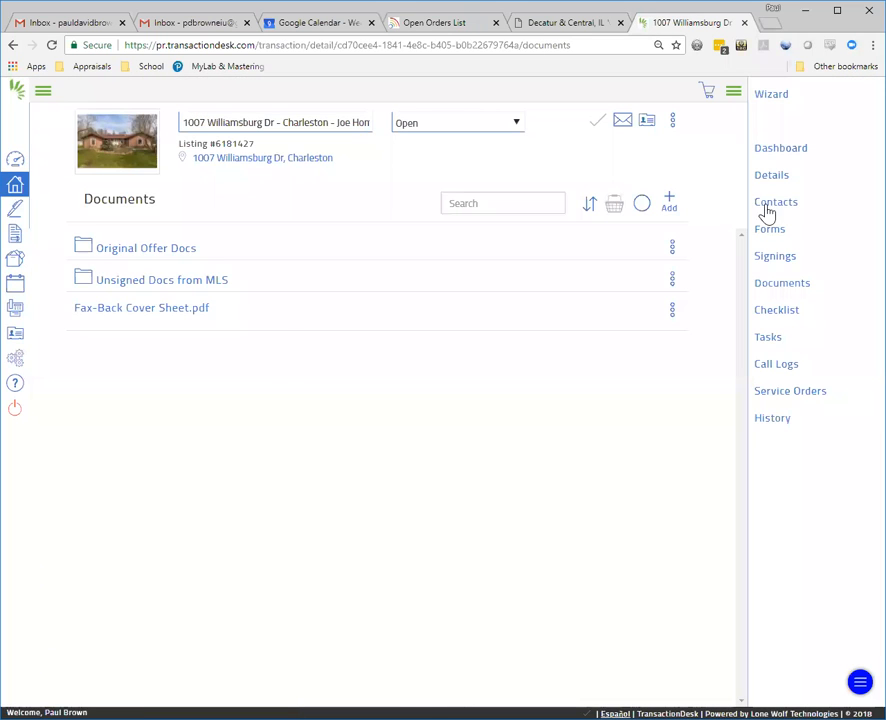
Step: Return to the transaction dashboard and unlock its layout for editing
left_click(791, 148)
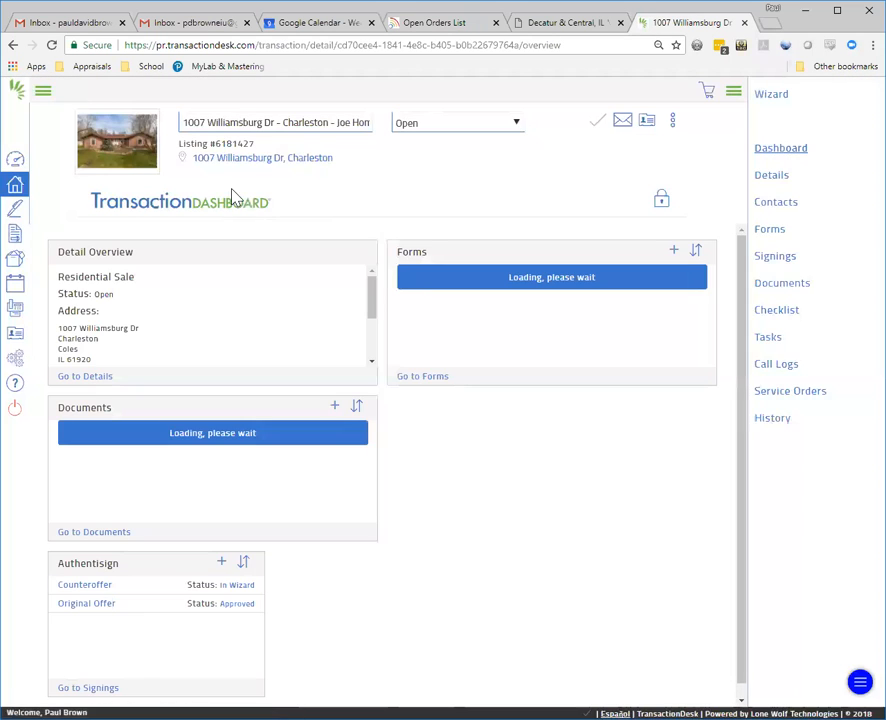
left_click(661, 199)
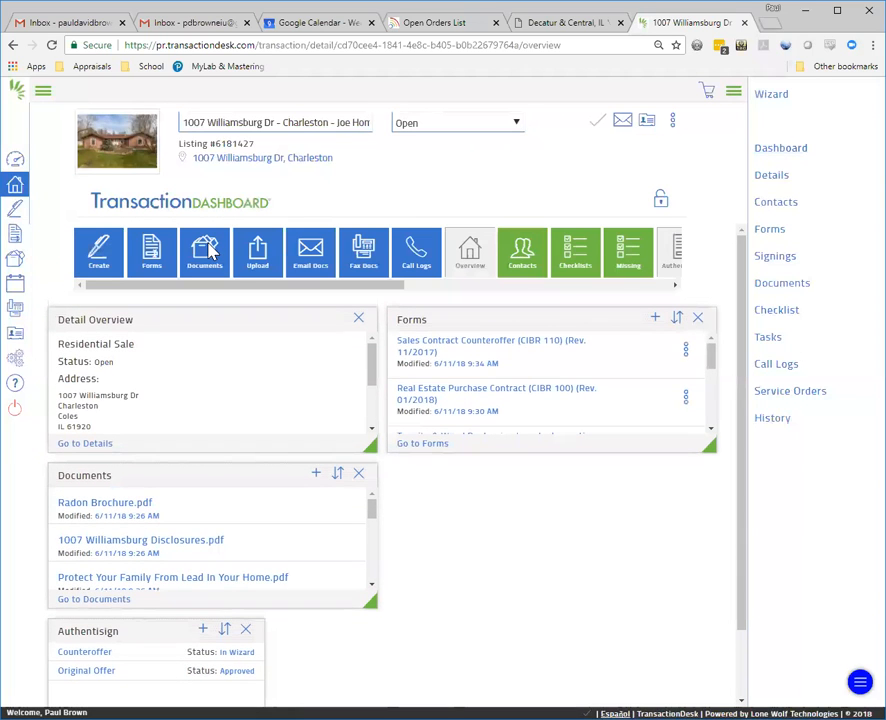
Step: Place the Upload tile below Forms, open and close its upload form, and remove the tile again
left_click_drag(258, 250, 443, 511)
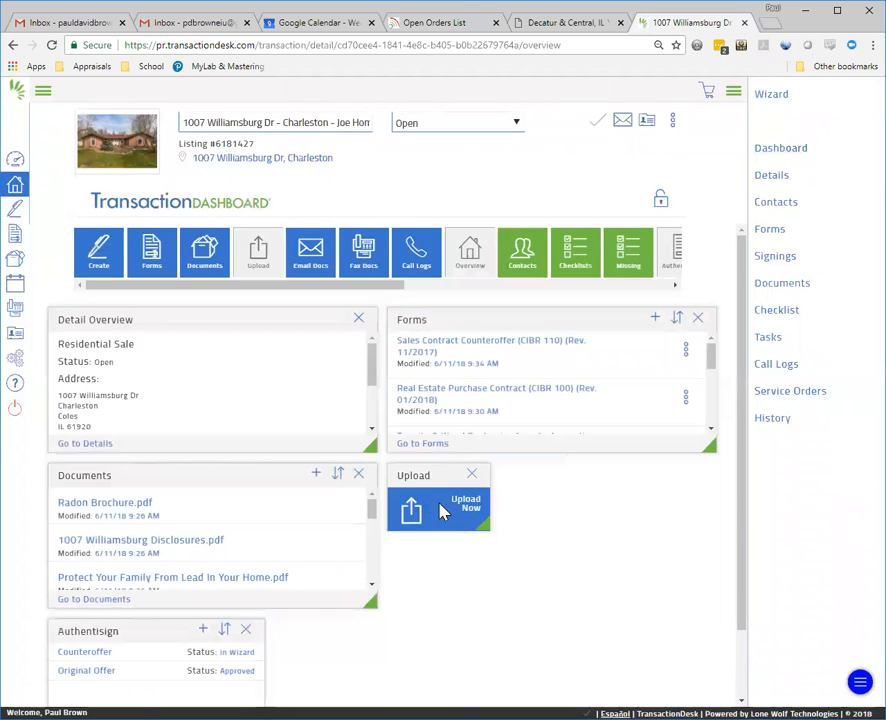
left_click(470, 508)
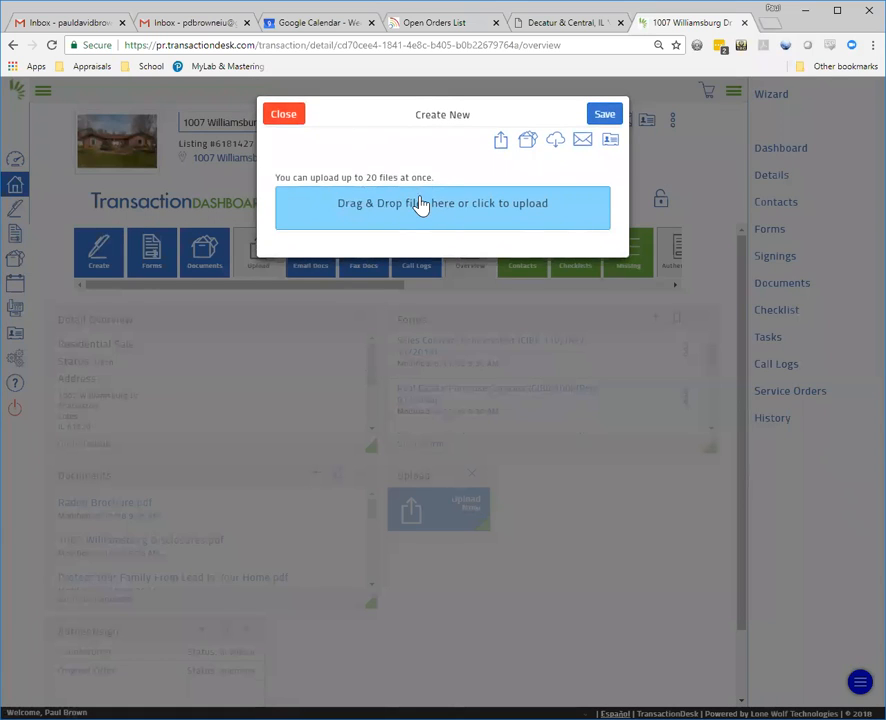
left_click(292, 117)
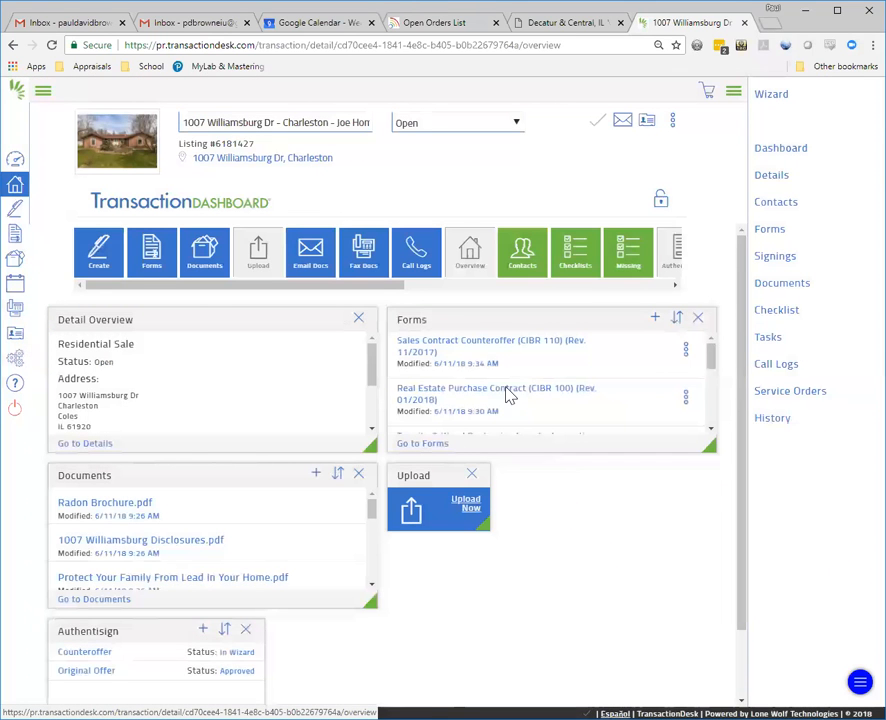
left_click(476, 479)
Step: Add the Contacts widget below Forms, enlarge it to the width of Forms and make it taller, and remove it again
left_click_drag(299, 288, 430, 289)
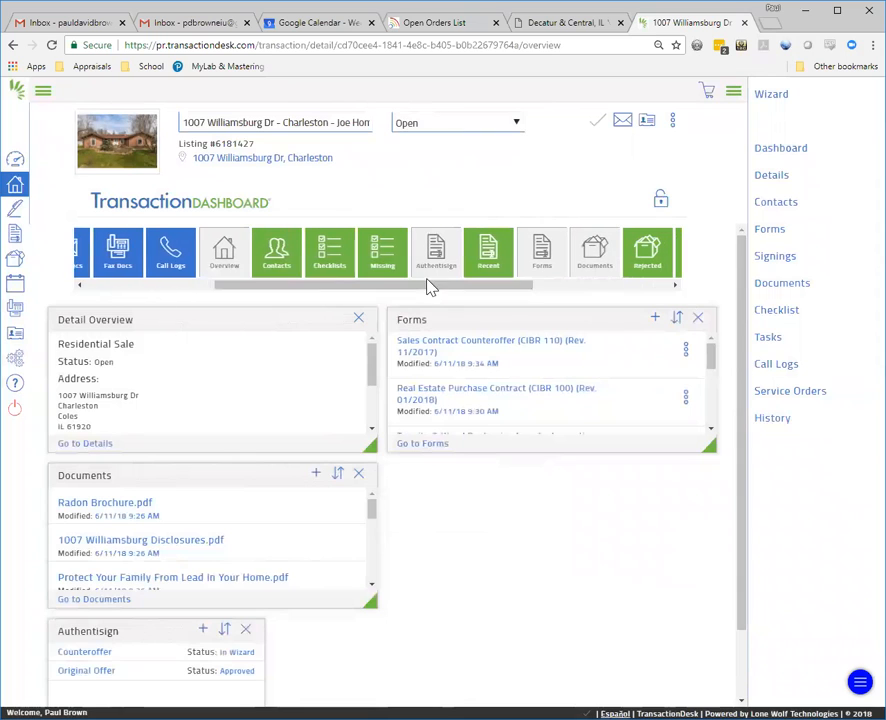
left_click_drag(279, 248, 440, 518)
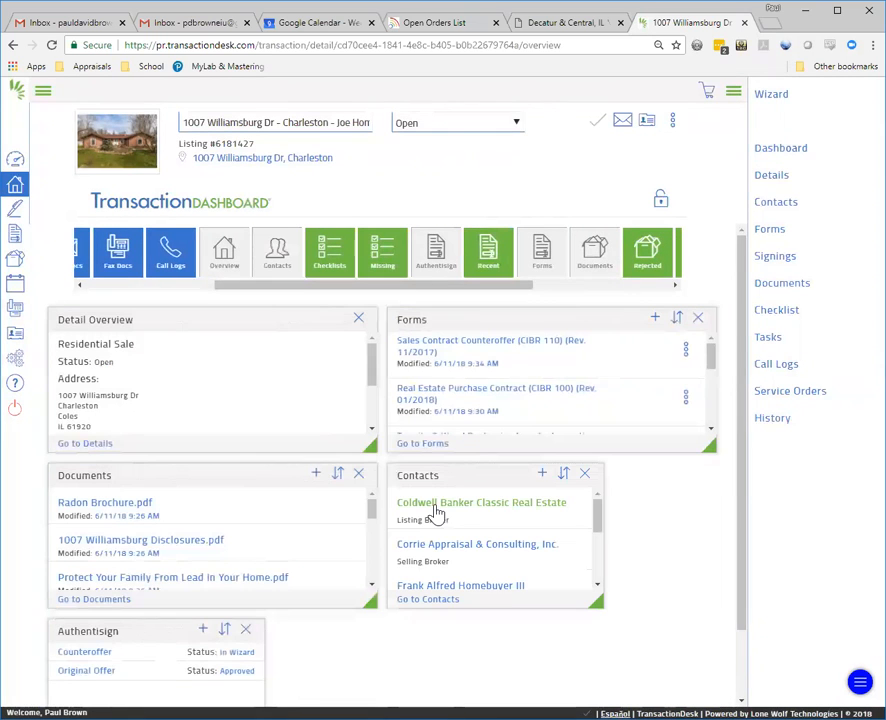
left_click_drag(598, 601, 716, 686)
left_click_drag(715, 548, 718, 514)
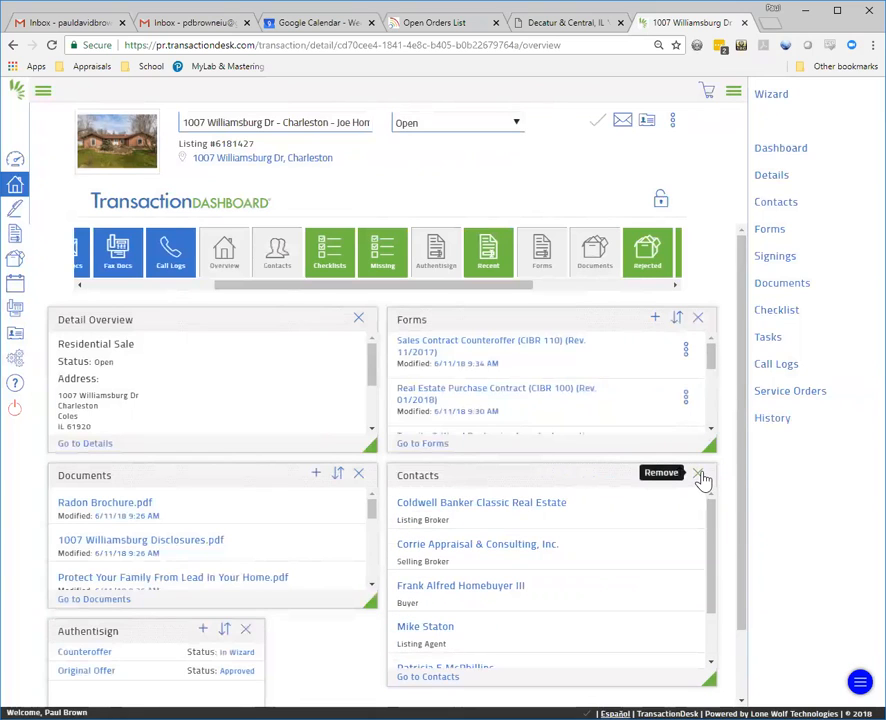
left_click(698, 474)
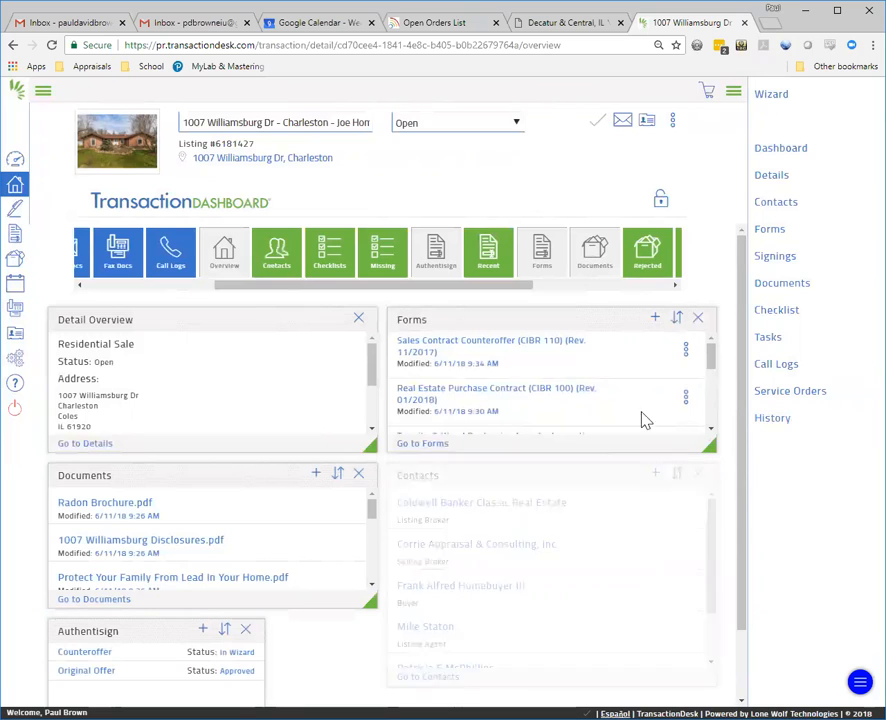
Step: Add the Checklists widget below Forms, widen it to match Forms, and remove it again
left_click_drag(330, 255, 435, 510)
left_click_drag(595, 601, 710, 608)
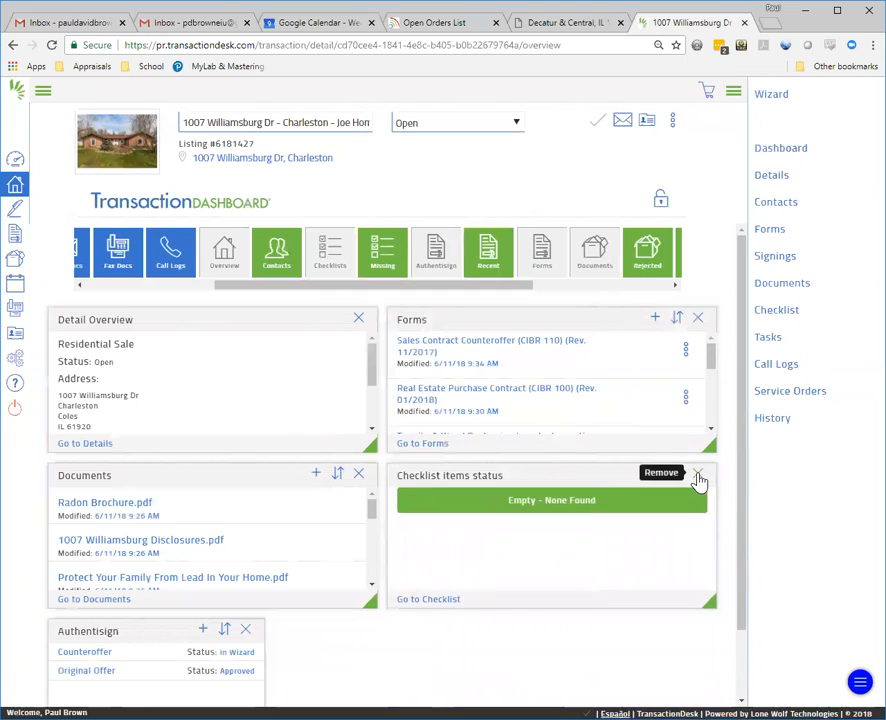
left_click(699, 474)
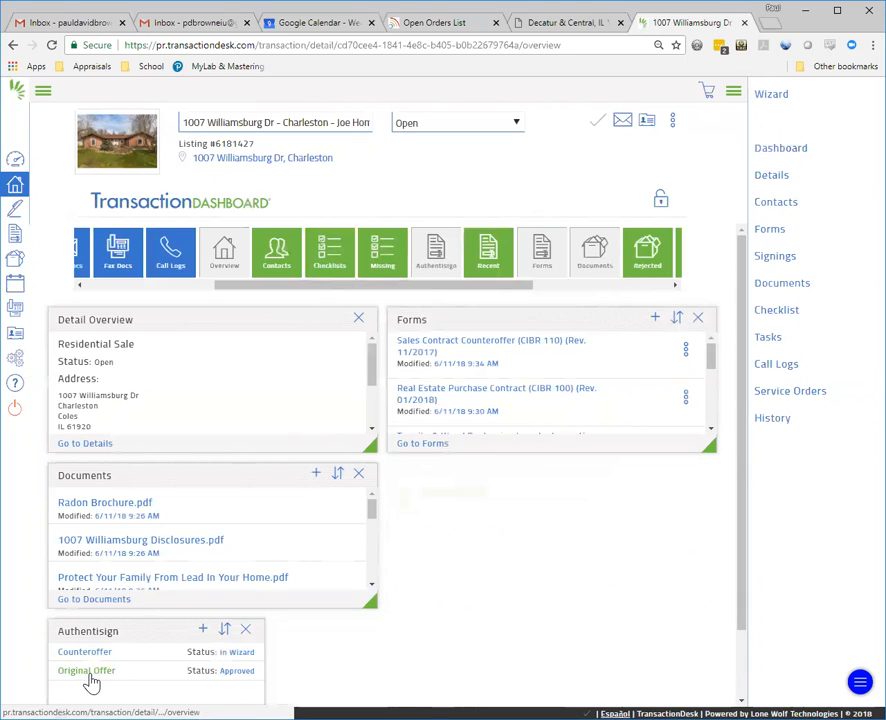
Step: Add the widget for recent forms below Forms, enlarge it in both directions, and remove it again
left_click_drag(490, 254, 450, 506)
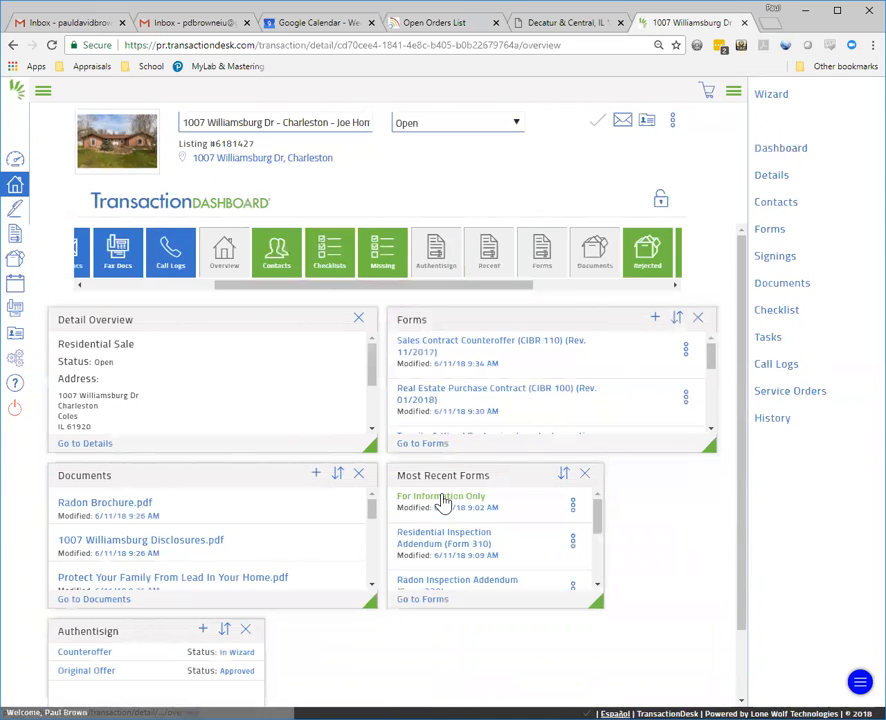
left_click_drag(600, 602, 730, 660)
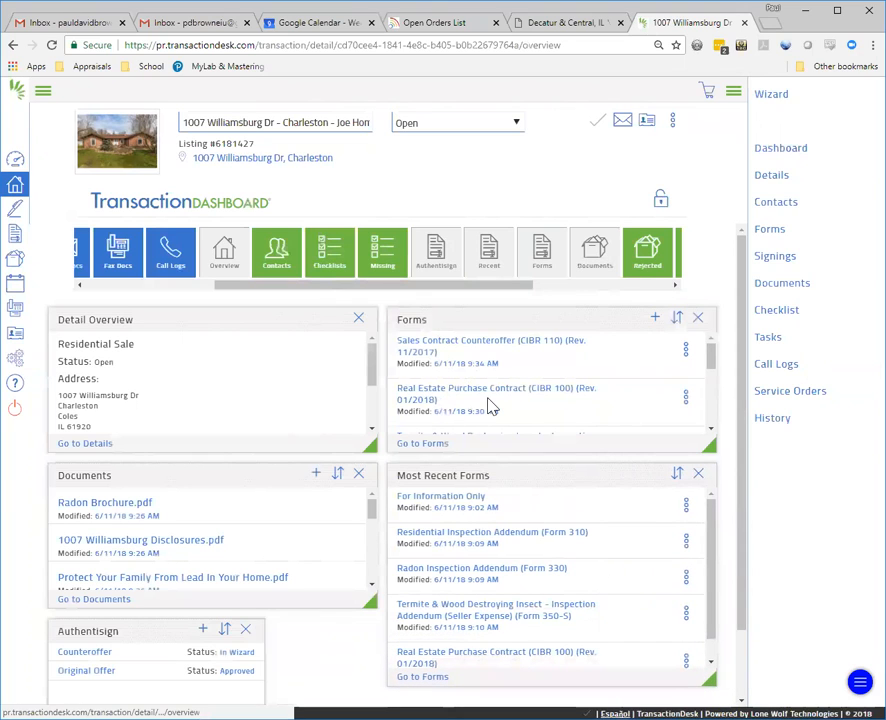
left_click(699, 476)
Step: Add the calendar Overview widget with the important dates below Forms, enlarge it, and remove it again
left_click_drag(477, 289, 619, 293)
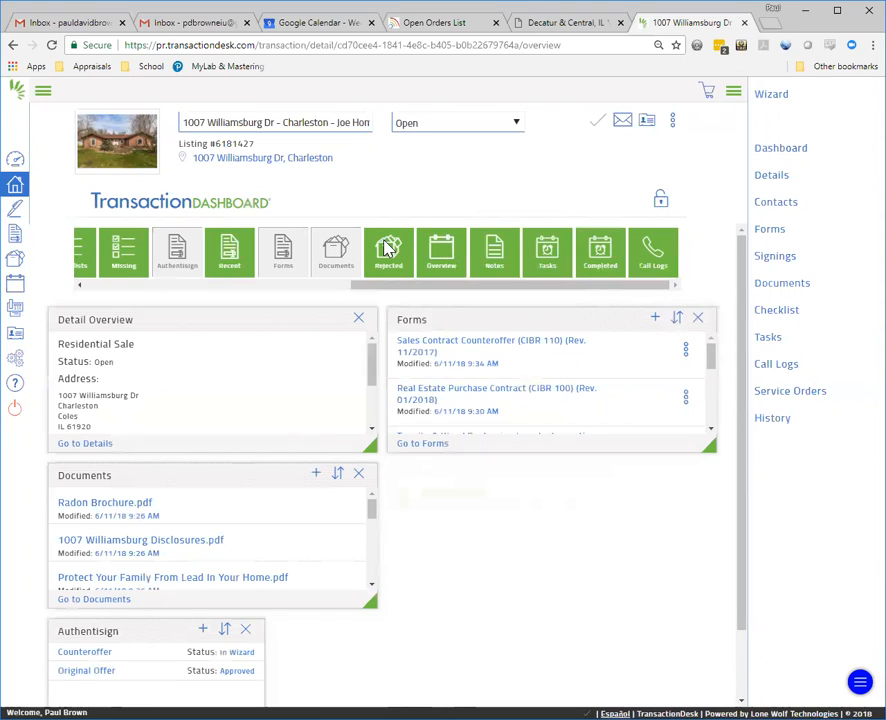
left_click_drag(450, 313, 443, 496)
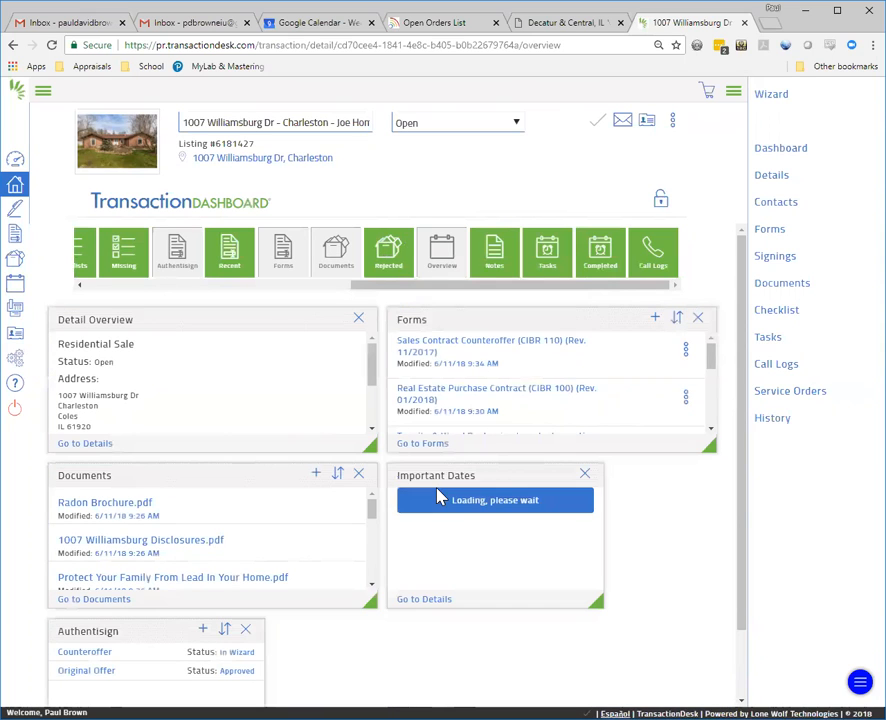
left_click_drag(598, 602, 690, 627)
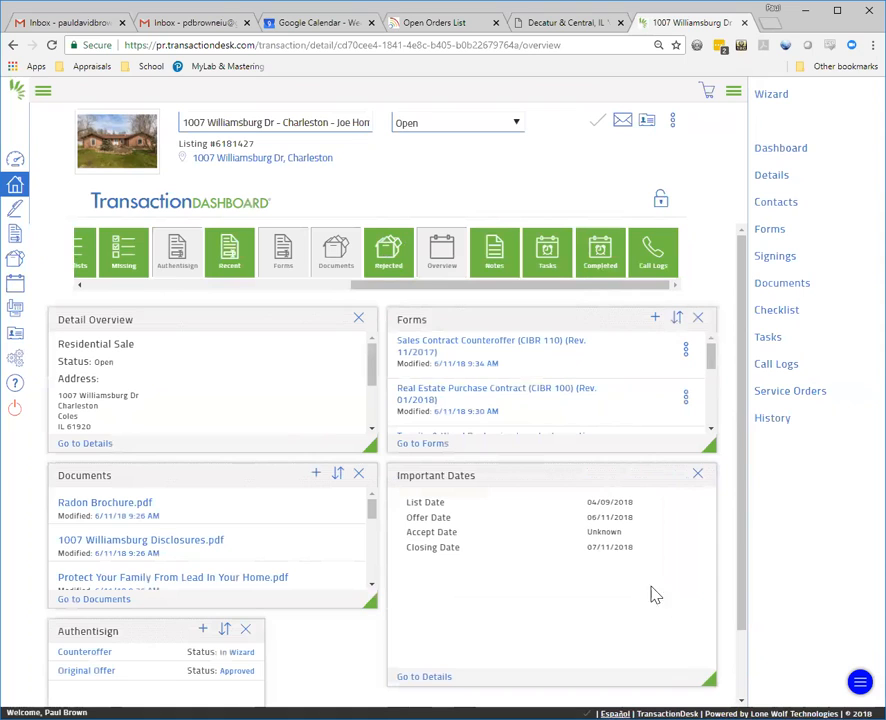
left_click_drag(709, 679, 680, 609)
left_click(697, 475)
Step: Add the Notes widget below Forms, enlarge it to the width of Forms, and remove it again
left_click_drag(490, 260, 414, 497)
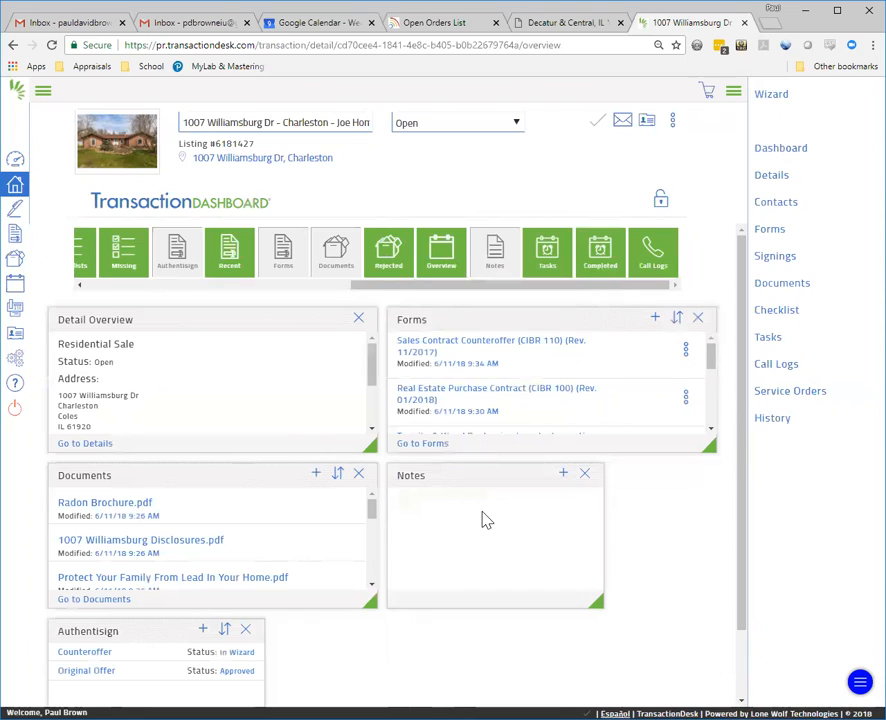
left_click_drag(597, 601, 668, 573)
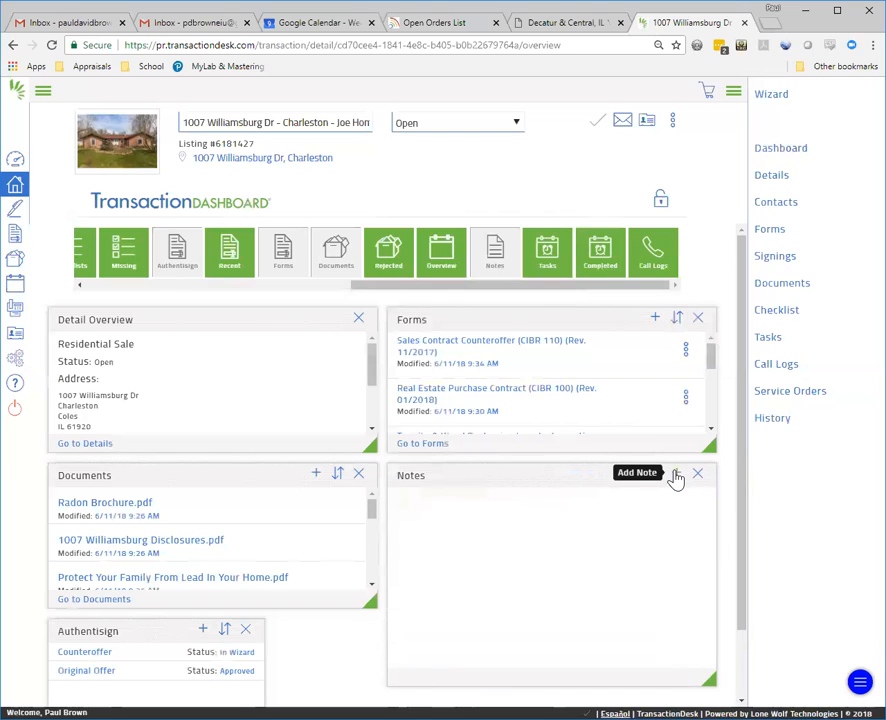
left_click(699, 475)
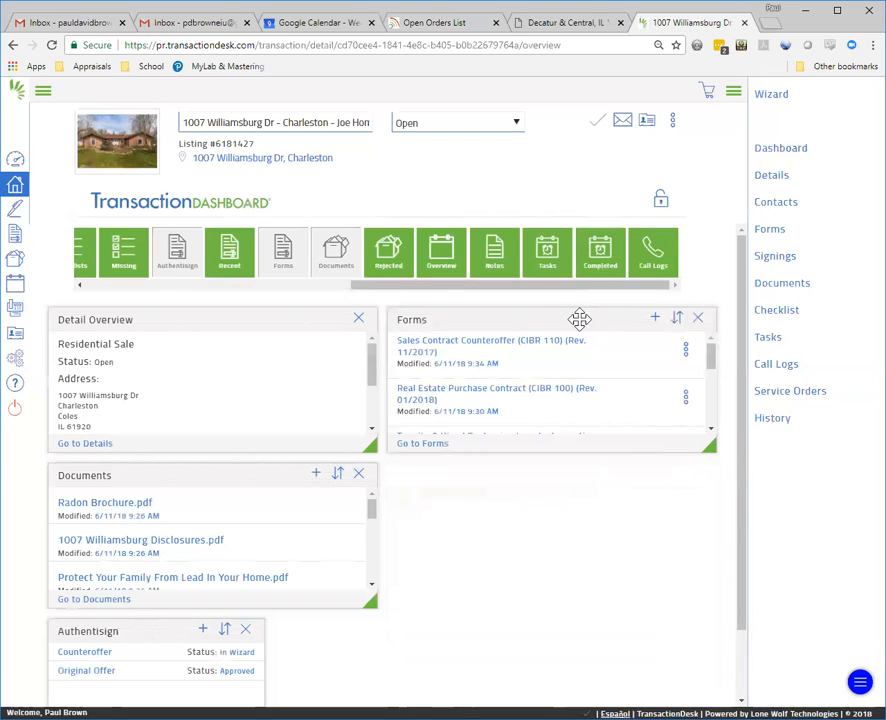
Step: Try the Tasks widget and the Completed tasks widget in turn below Forms, removing each one again
left_click_drag(546, 255, 440, 506)
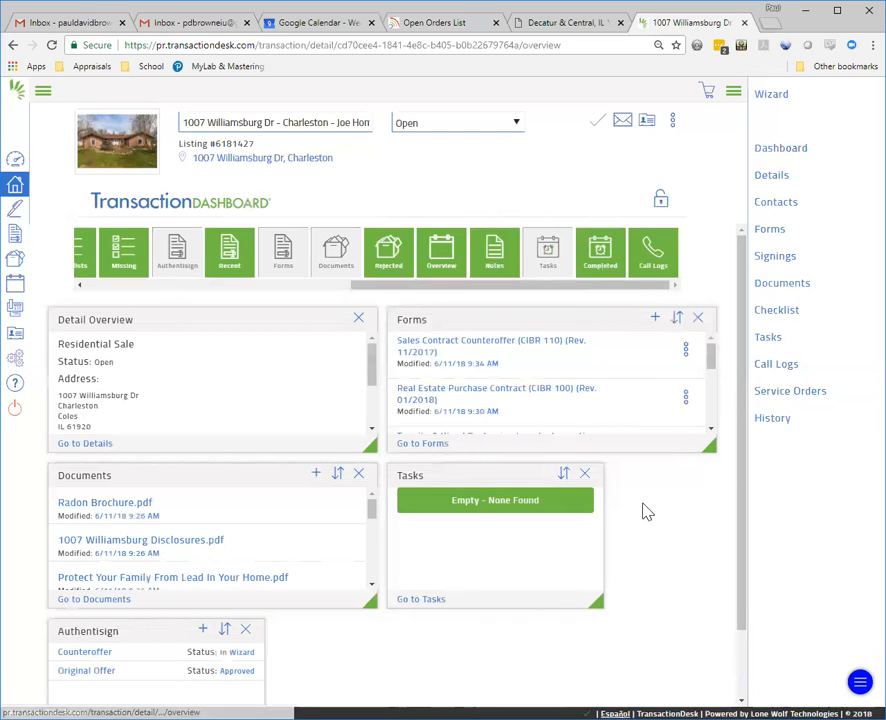
left_click(586, 476)
left_click_drag(600, 258, 431, 522)
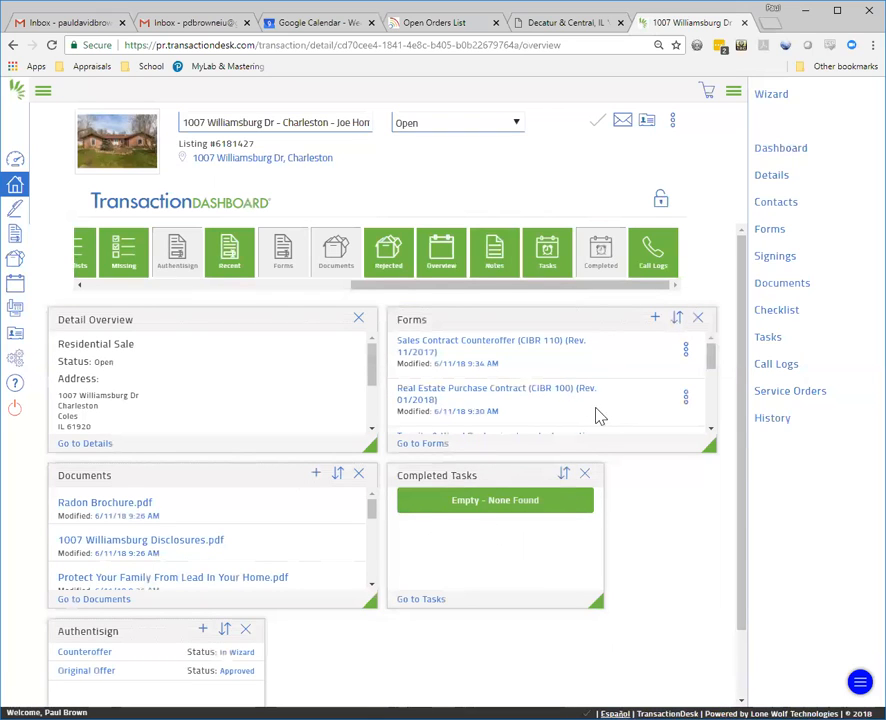
left_click(586, 476)
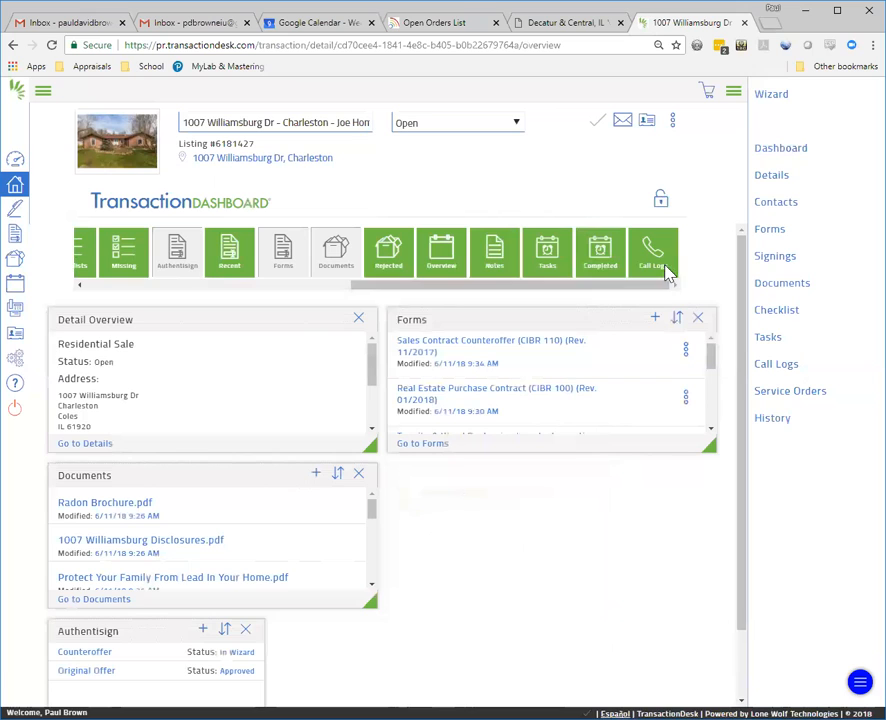
Step: Add the green Call Logs list widget below Forms, widen it to match Forms, and remove it again
left_click_drag(657, 262, 440, 517)
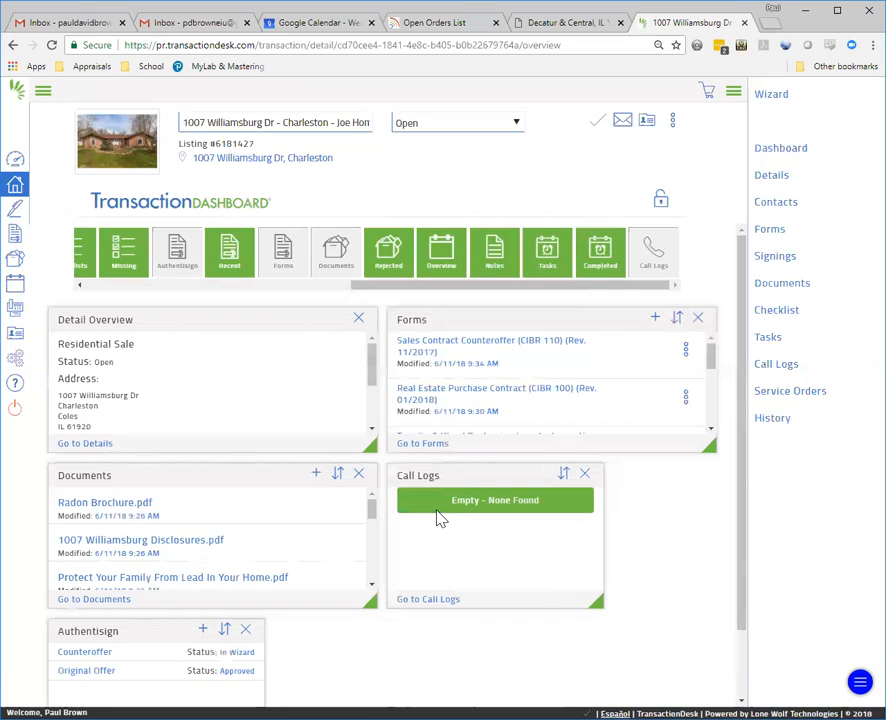
left_click_drag(597, 600, 683, 613)
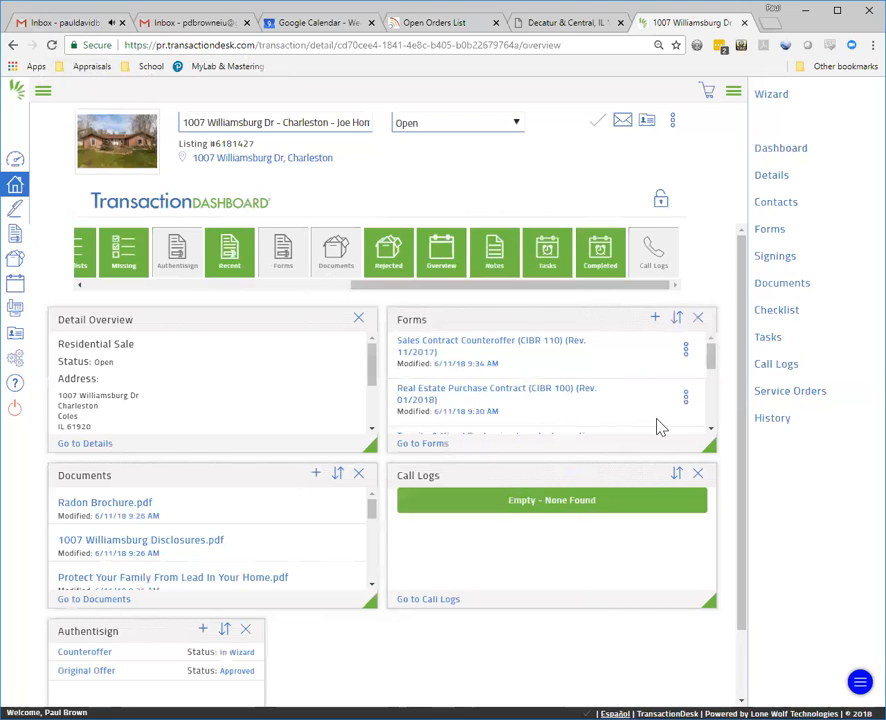
left_click(697, 475)
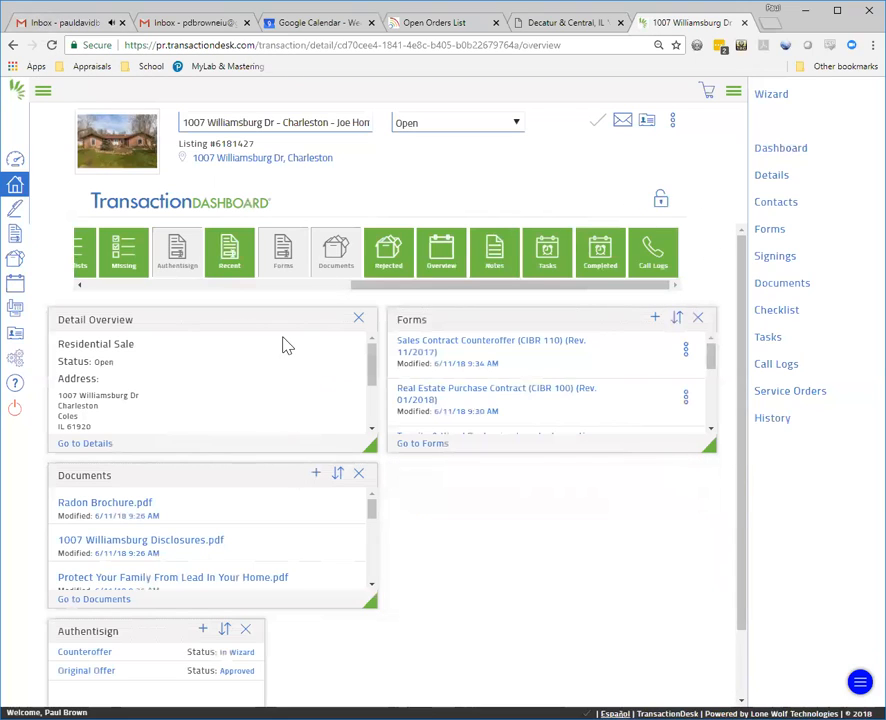
Step: Lock the transaction dashboard layout, and open the residential sale modified 6/21/18 from the transactions list
left_click(663, 206)
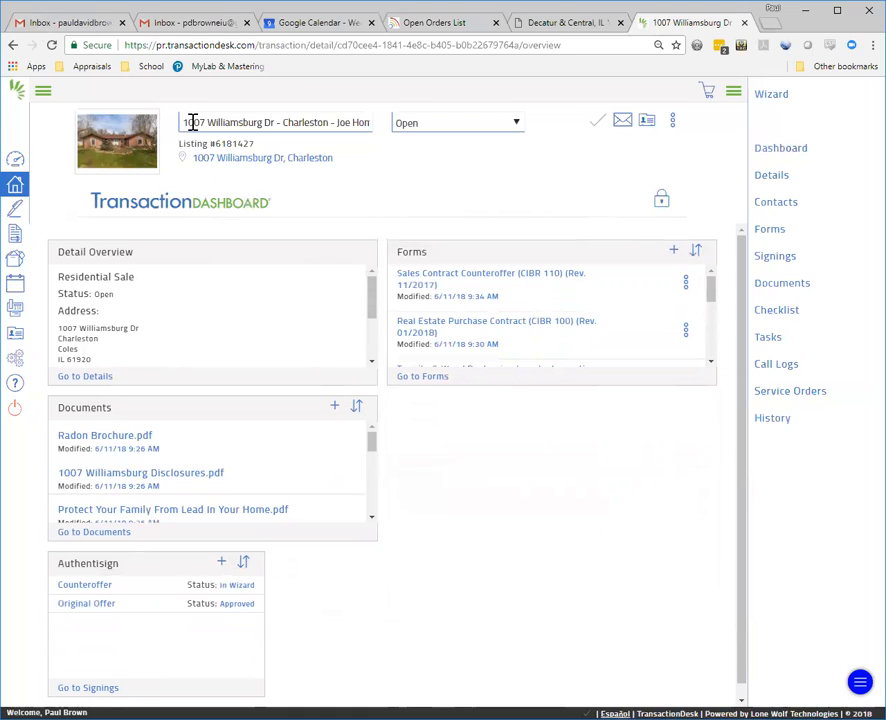
left_click(22, 190)
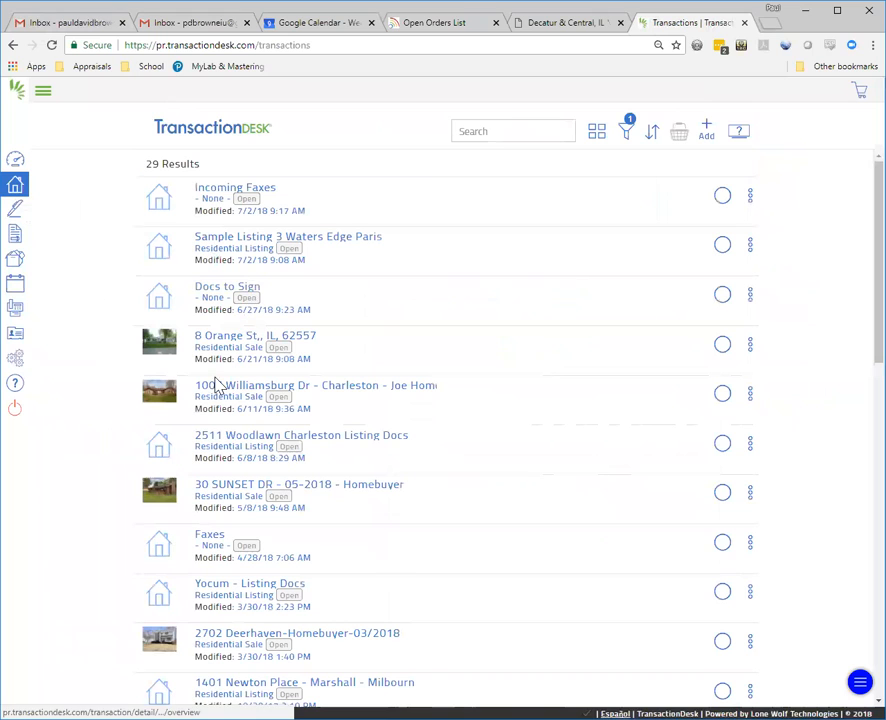
left_click(218, 340)
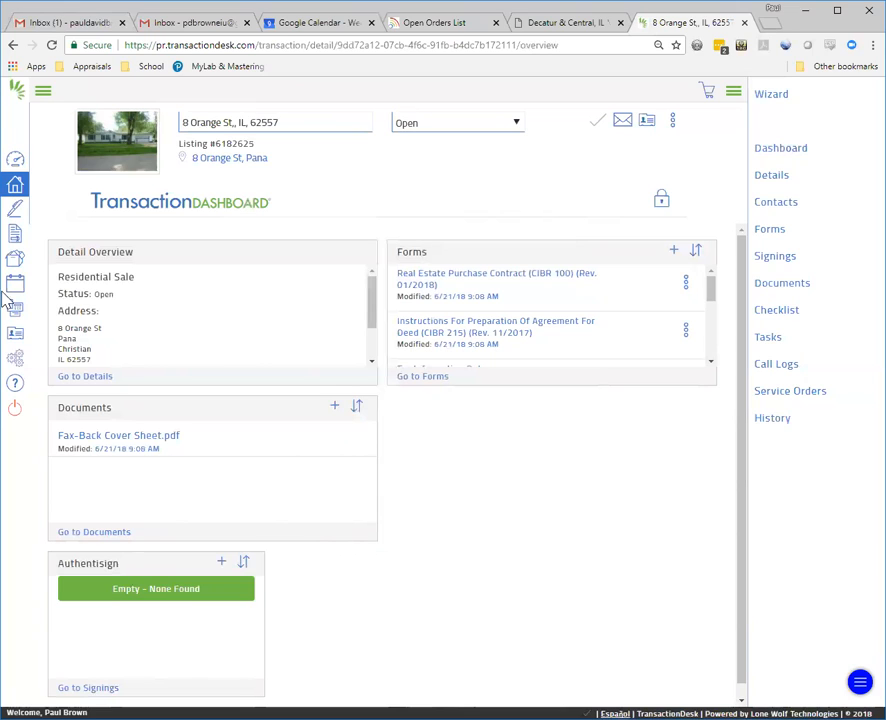
Step: Open the Guides list in the help section
left_click(16, 385)
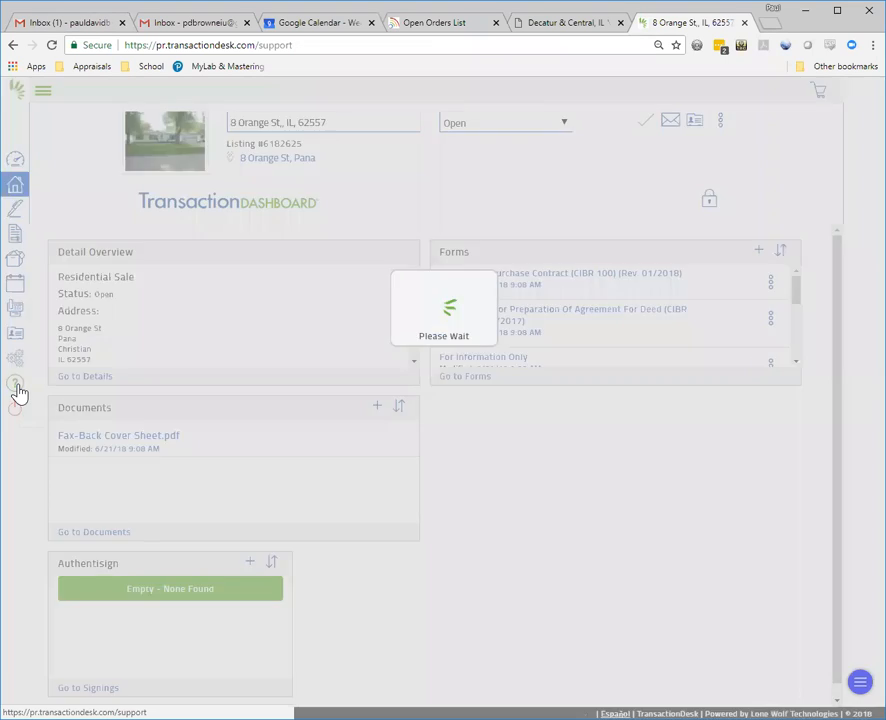
left_click(203, 289)
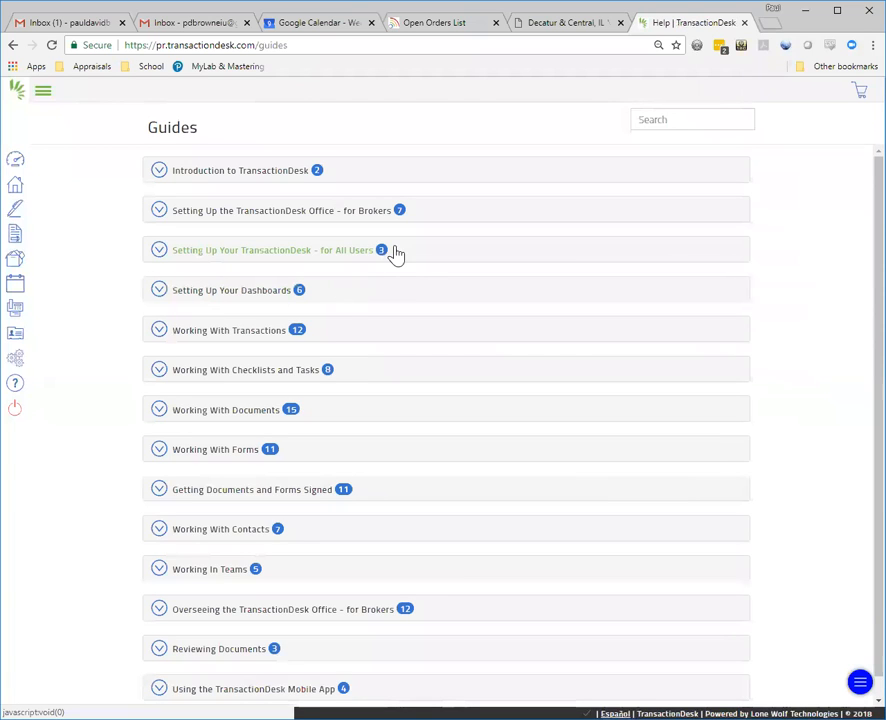
Step: Expand the Setting Up Your Dashboards guides, request the Agent Dashboard Widgets PDF, and dismiss the save without downloading another copy
left_click(213, 297)
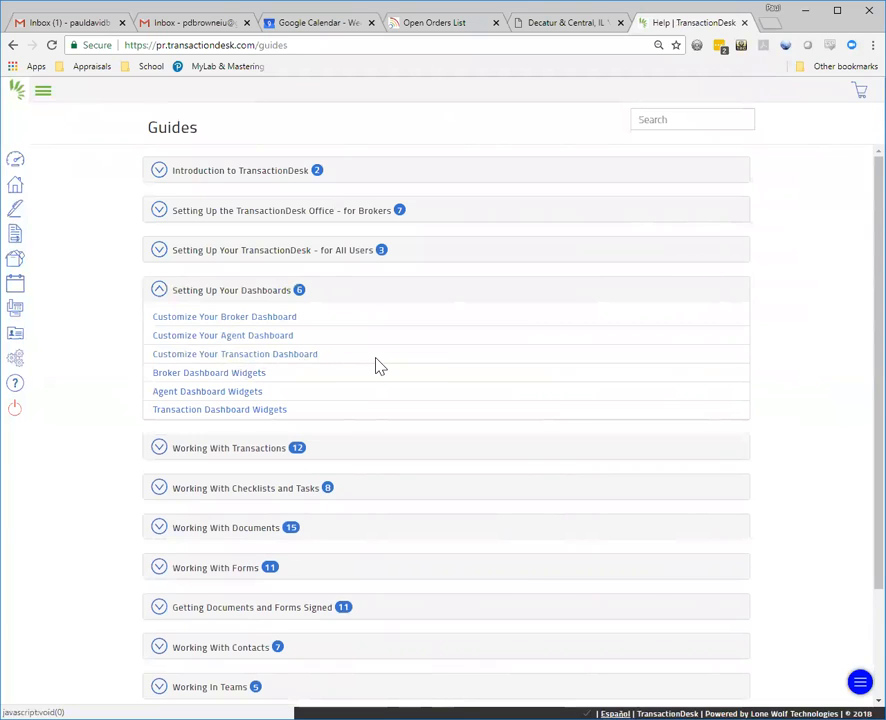
left_click(205, 395)
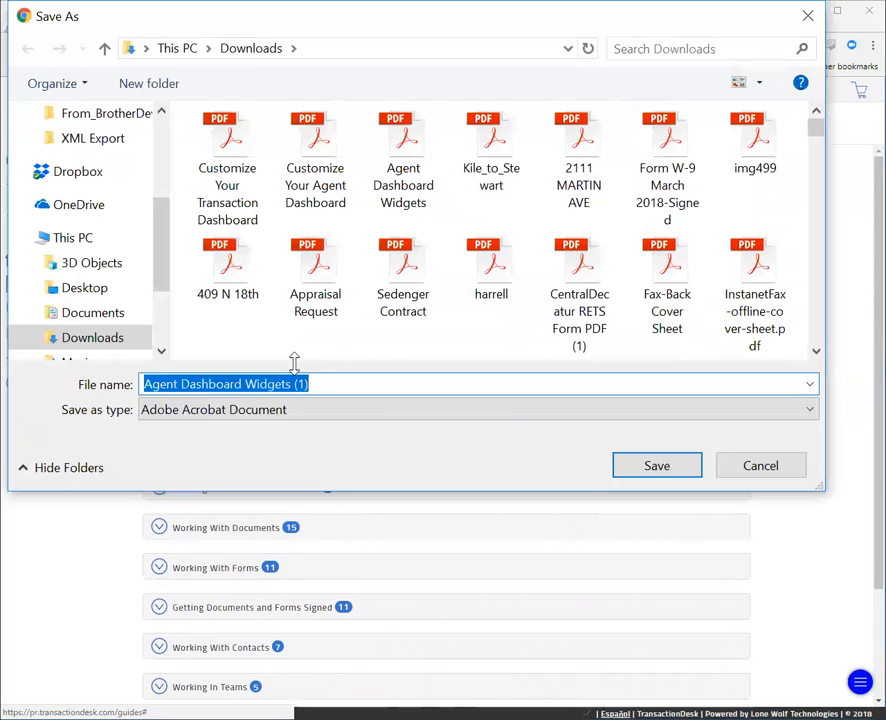
left_click(773, 472)
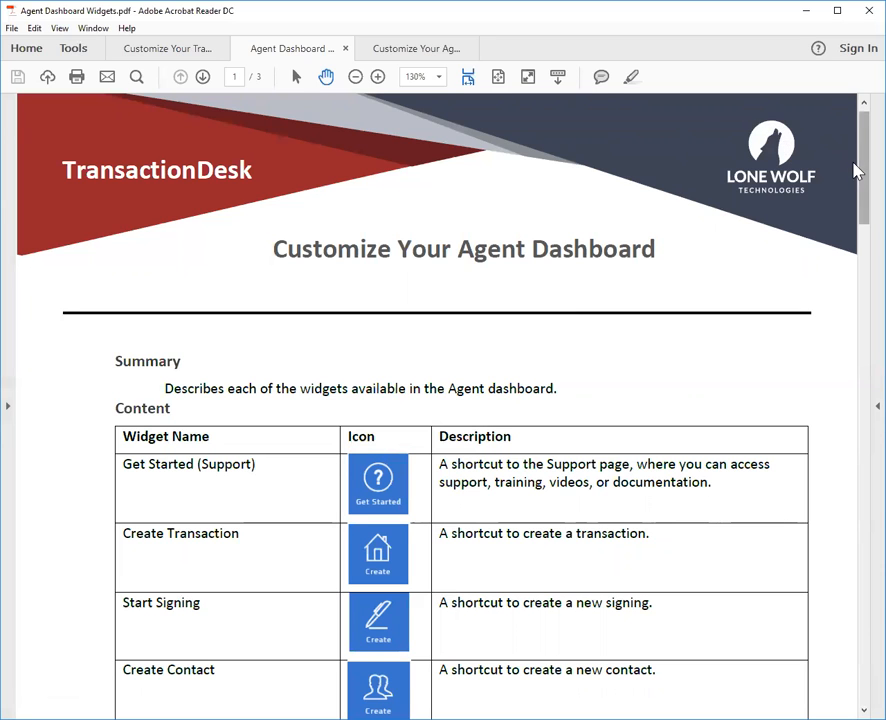
Step: In Adobe Acrobat Reader, look through the Agent Dashboard Widgets guide's widget descriptions down to the last page
scroll(854, 170, "down", 1)
scroll(854, 180, "down", 2)
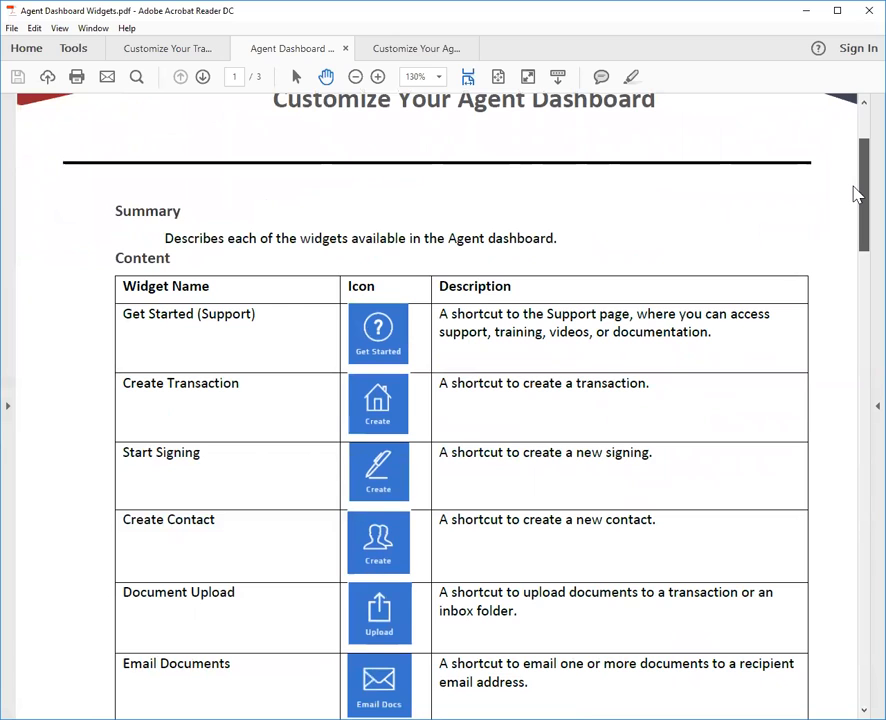
left_click_drag(854, 187, 856, 641)
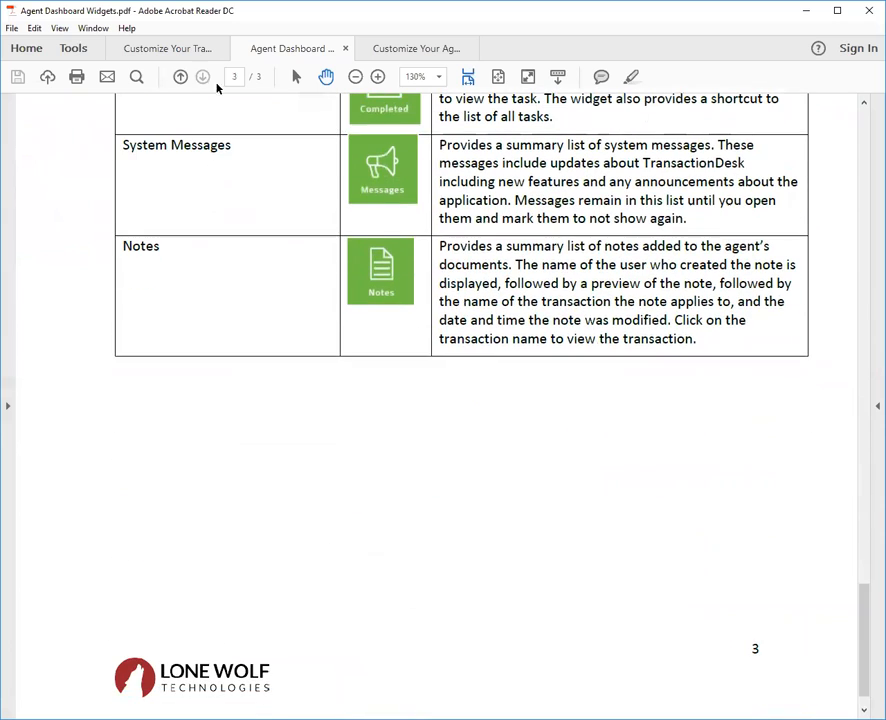
Step: View the Customize Your Transaction Dashboard guide through its widget descriptions, and the opening steps of the Customize Your Agent Dashboard guide
left_click(206, 55)
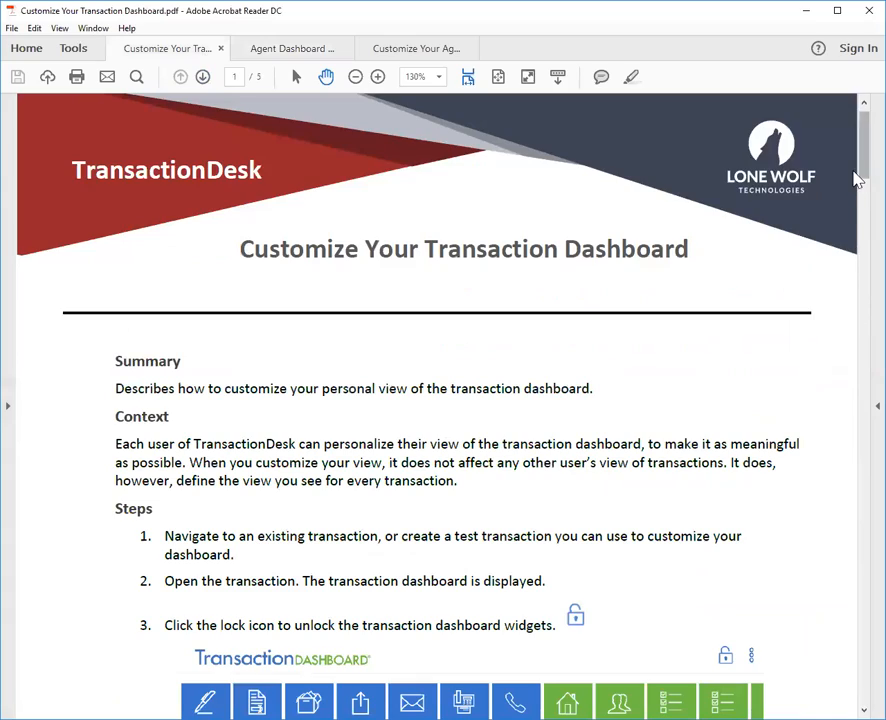
left_click_drag(856, 168, 856, 408)
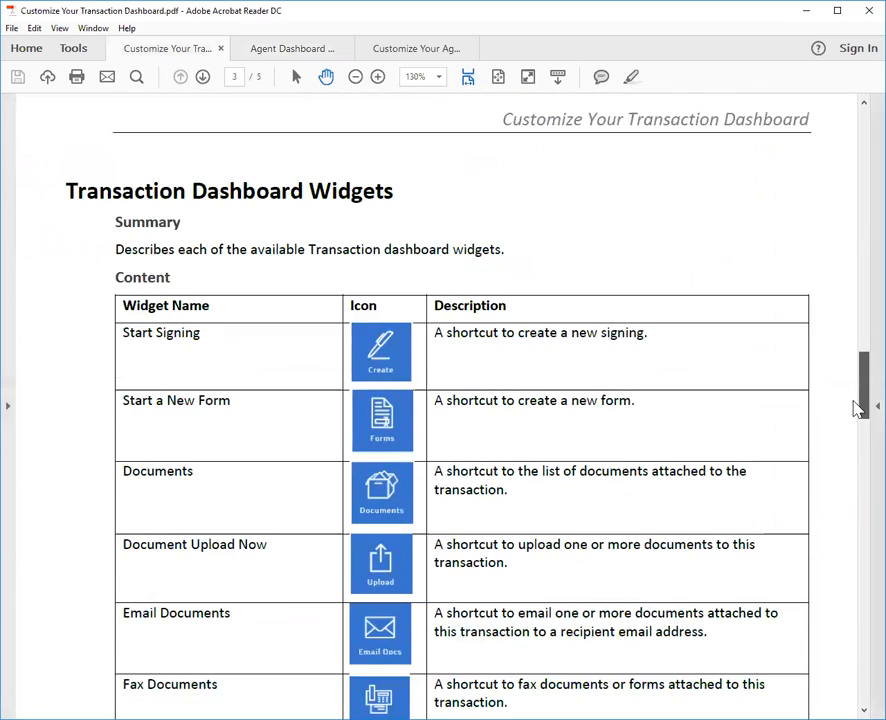
left_click(390, 45)
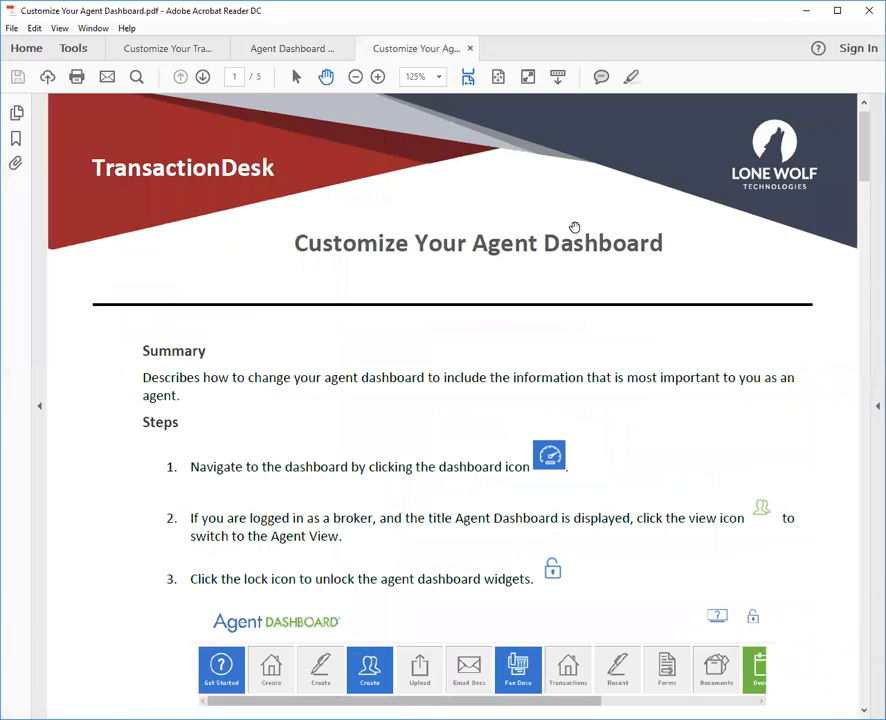
left_click_drag(858, 150, 857, 181)
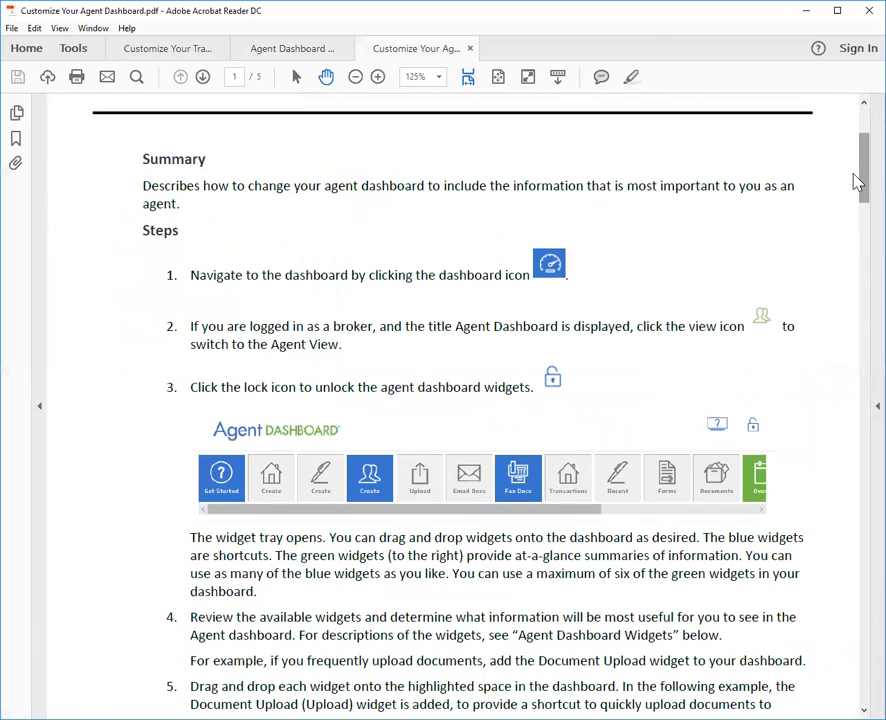